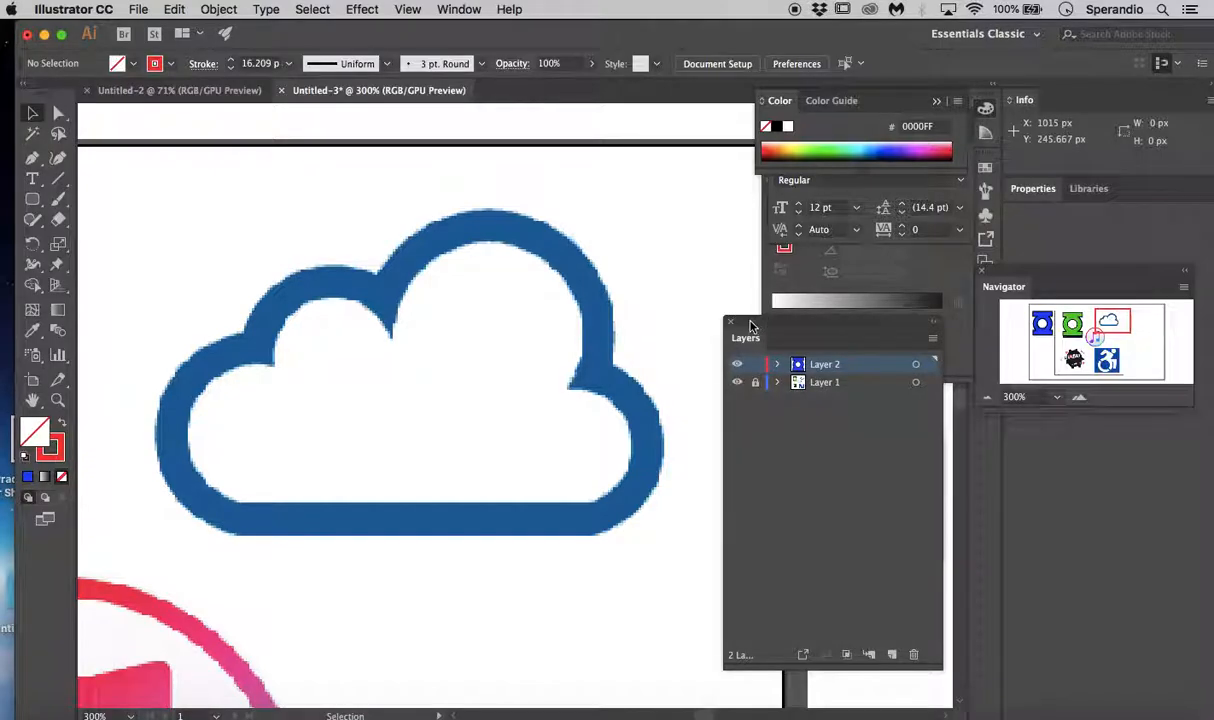
# - Rearrange the Layers and Pathfinder panels so both are accessible beside the cloud image
pyautogui.click(443, 8)
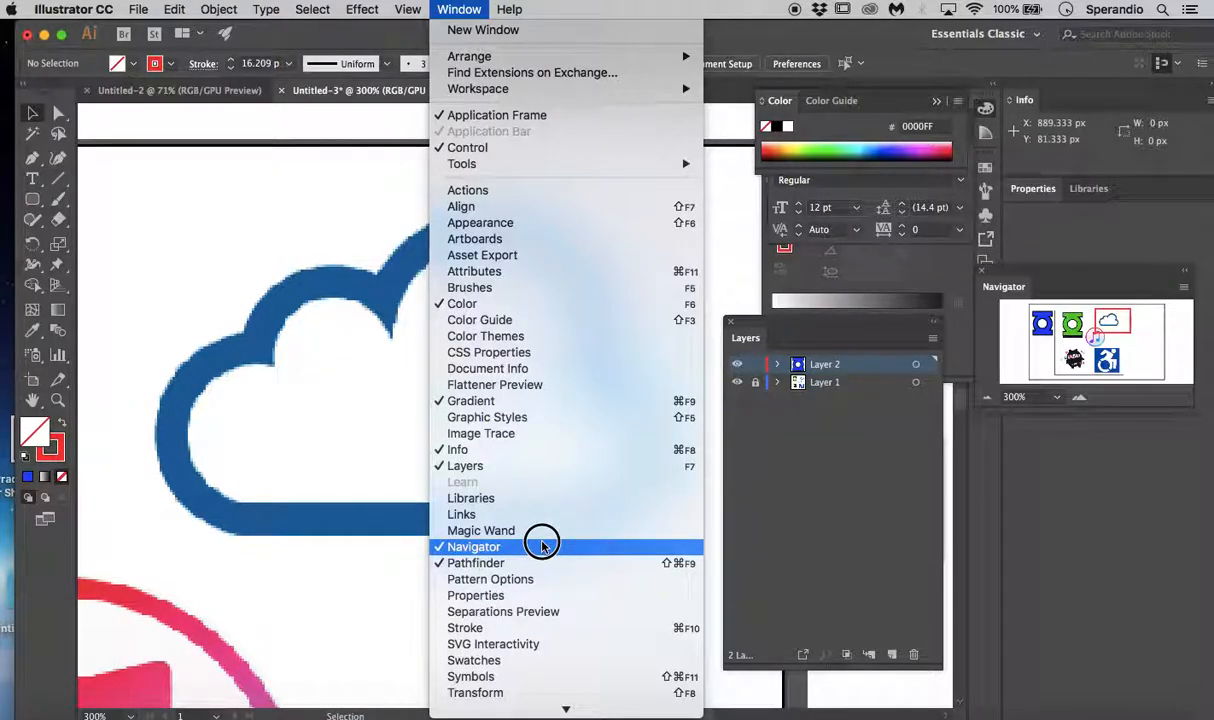
pyautogui.click(838, 512)
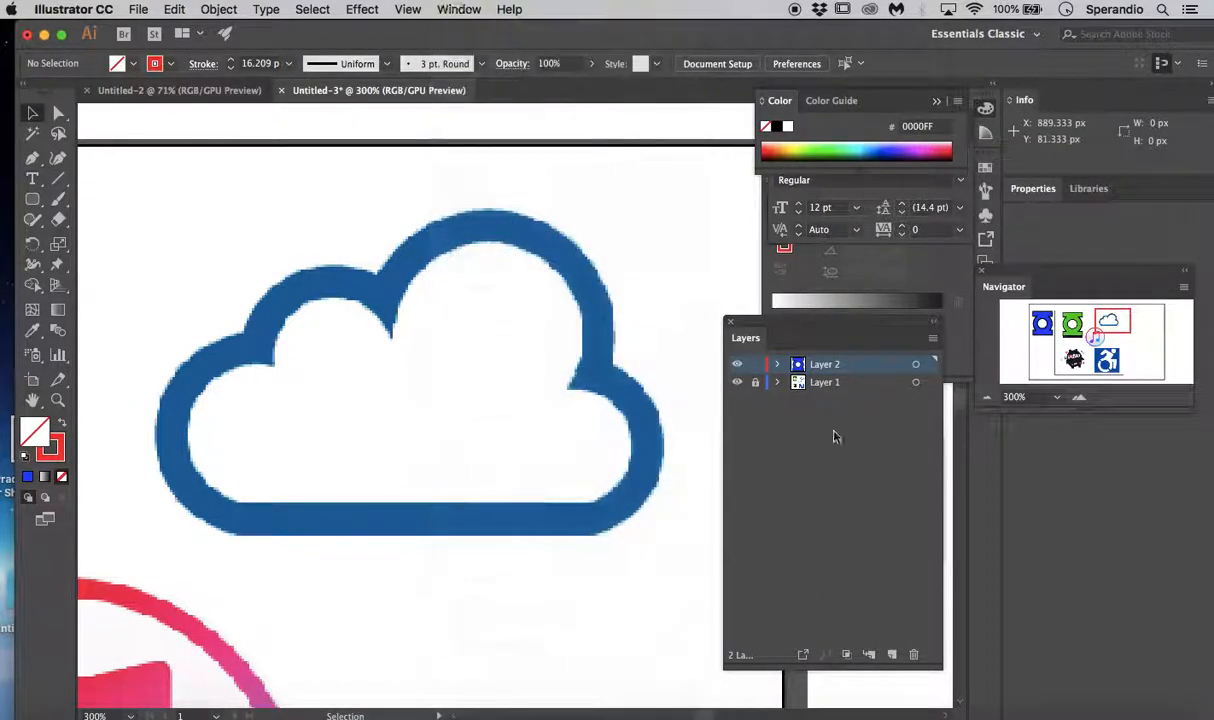
pyautogui.moveTo(798, 320); pyautogui.dragTo(851, 309)
pyautogui.moveTo(745, 440); pyautogui.dragTo(740, 484)
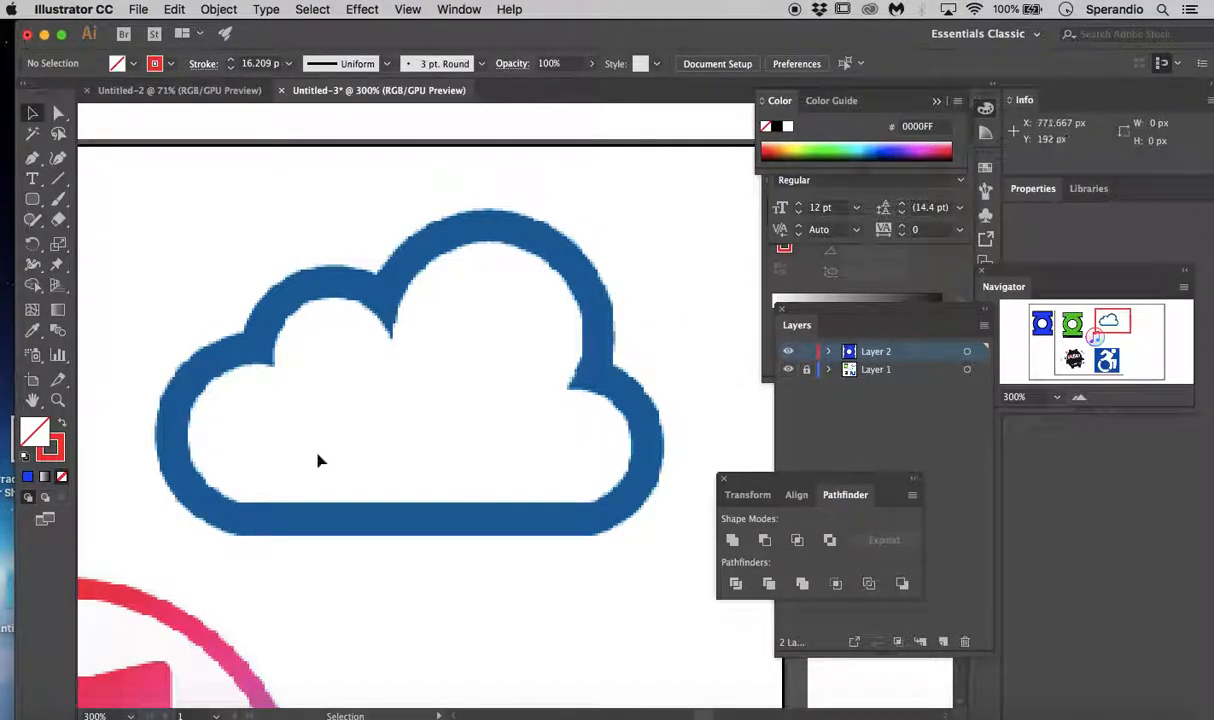
# - Draw an ellipse about 54 by 59 px over the cloud's small upper bump with an 8 pt stroke
pyautogui.click(33, 200)
pyautogui.moveTo(33, 200); pyautogui.dragTo(104, 238)
pyautogui.moveTo(330, 350); pyautogui.dragTo(411, 428)
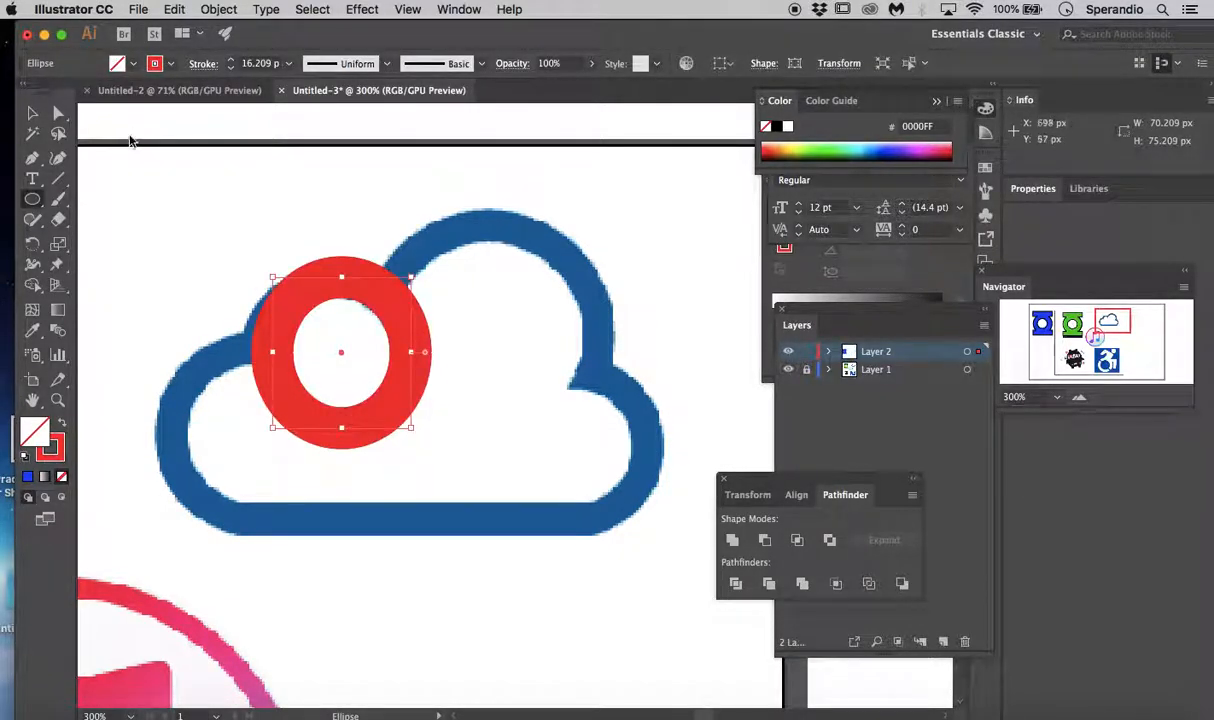
pyautogui.click(230, 69)
pyautogui.click(230, 69)
pyautogui.click(230, 69)
pyautogui.click(230, 69)
pyautogui.click(230, 69)
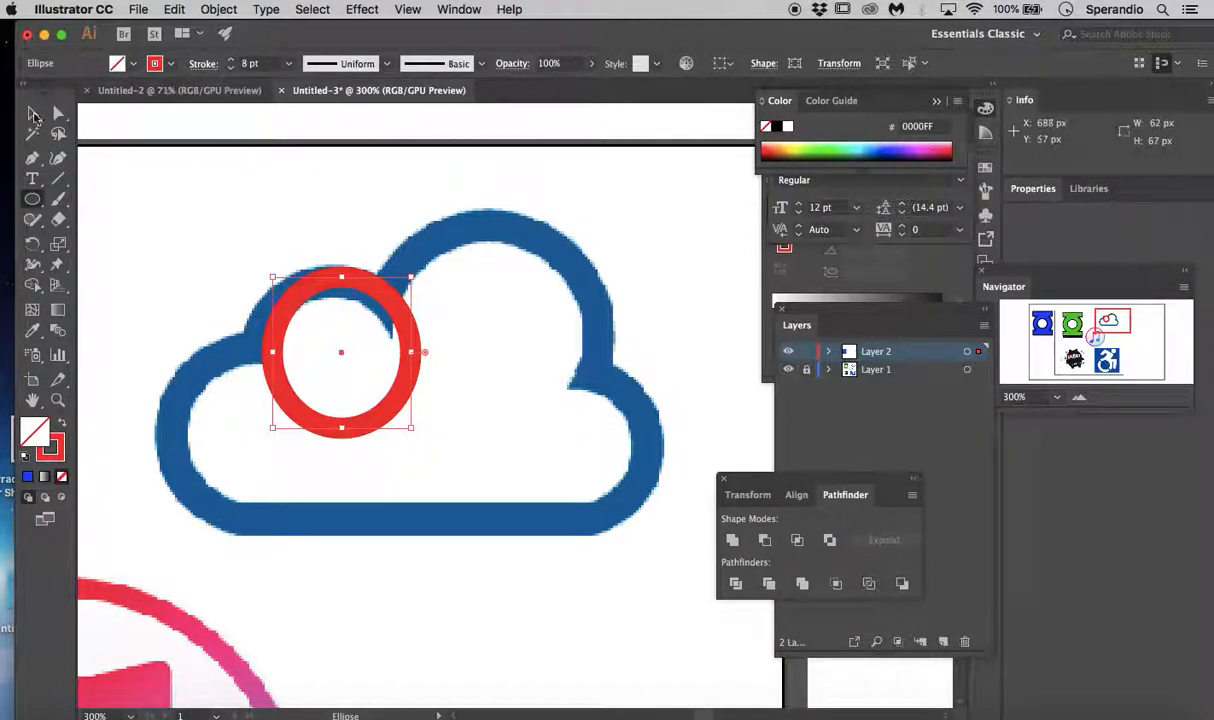
pyautogui.click(38, 114)
pyautogui.moveTo(318, 285); pyautogui.dragTo(300, 288)
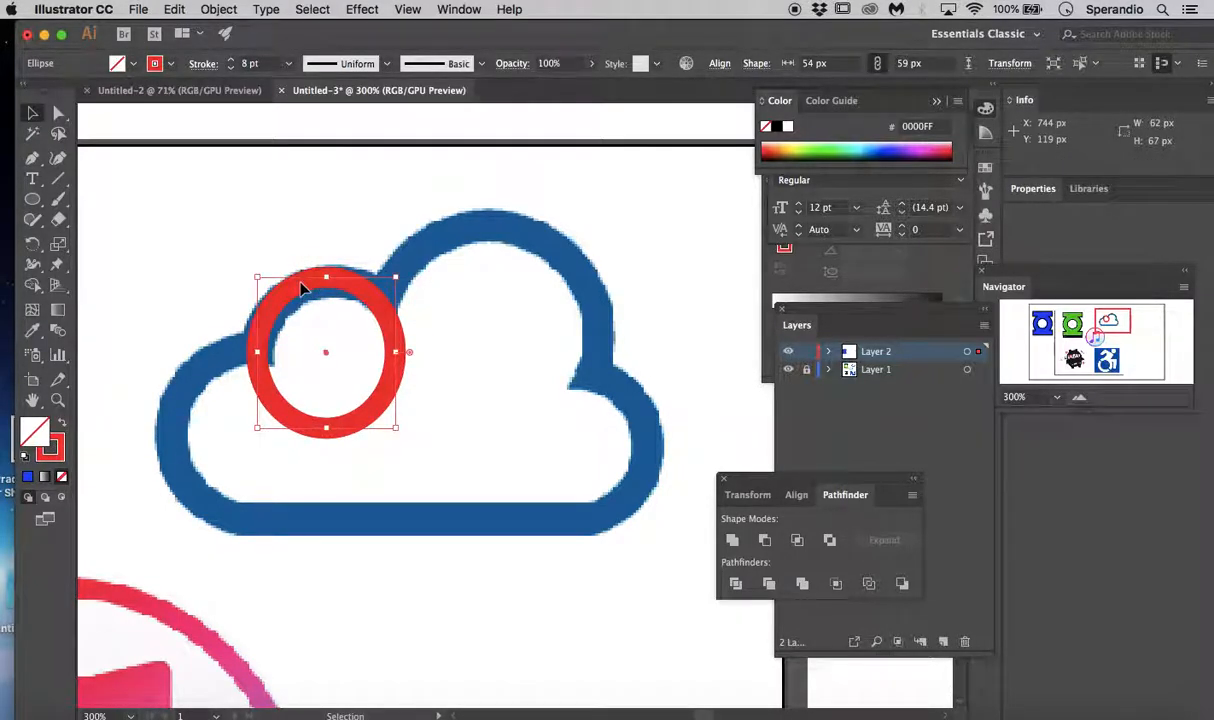
# - Duplicate the ellipse onto the cloud's large top bump and stretch the copy to about 83.5 by 61 px
pyautogui.moveTo(370, 314); pyautogui.dragTo(515, 232)
pyautogui.moveTo(423, 293); pyautogui.dragTo(383, 295)
pyautogui.moveTo(562, 295); pyautogui.dragTo(598, 305)
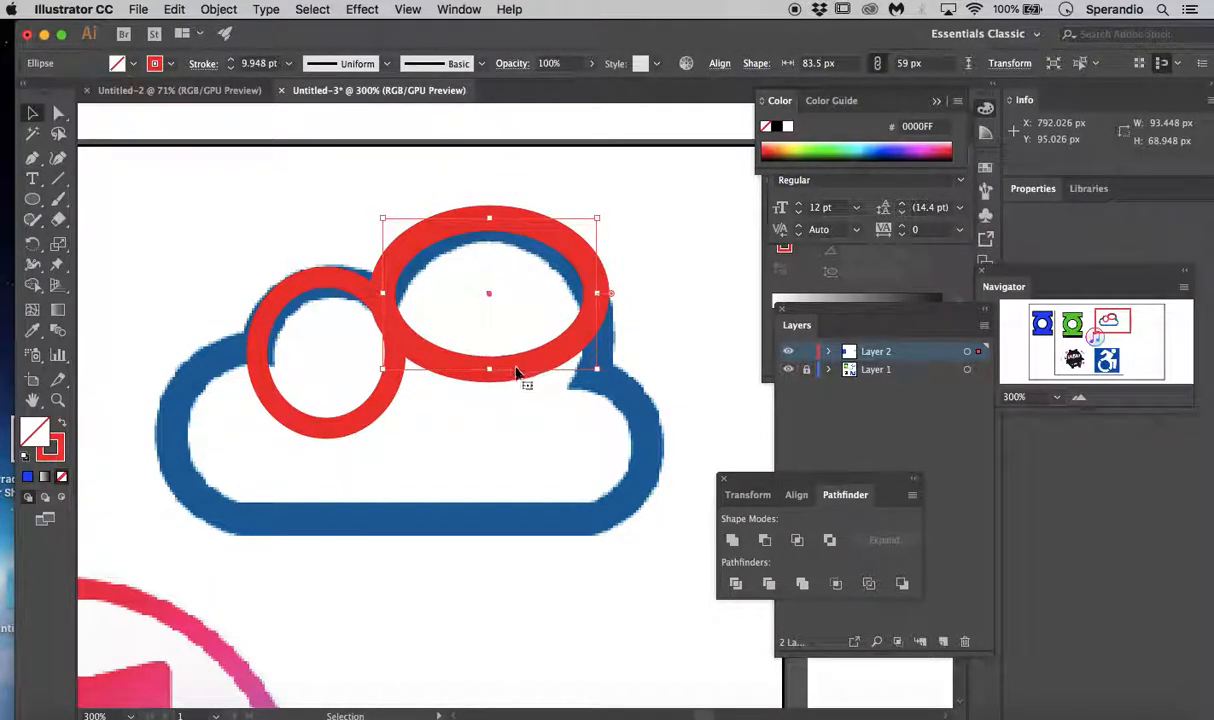
pyautogui.moveTo(491, 369); pyautogui.dragTo(488, 389)
pyautogui.click(522, 235)
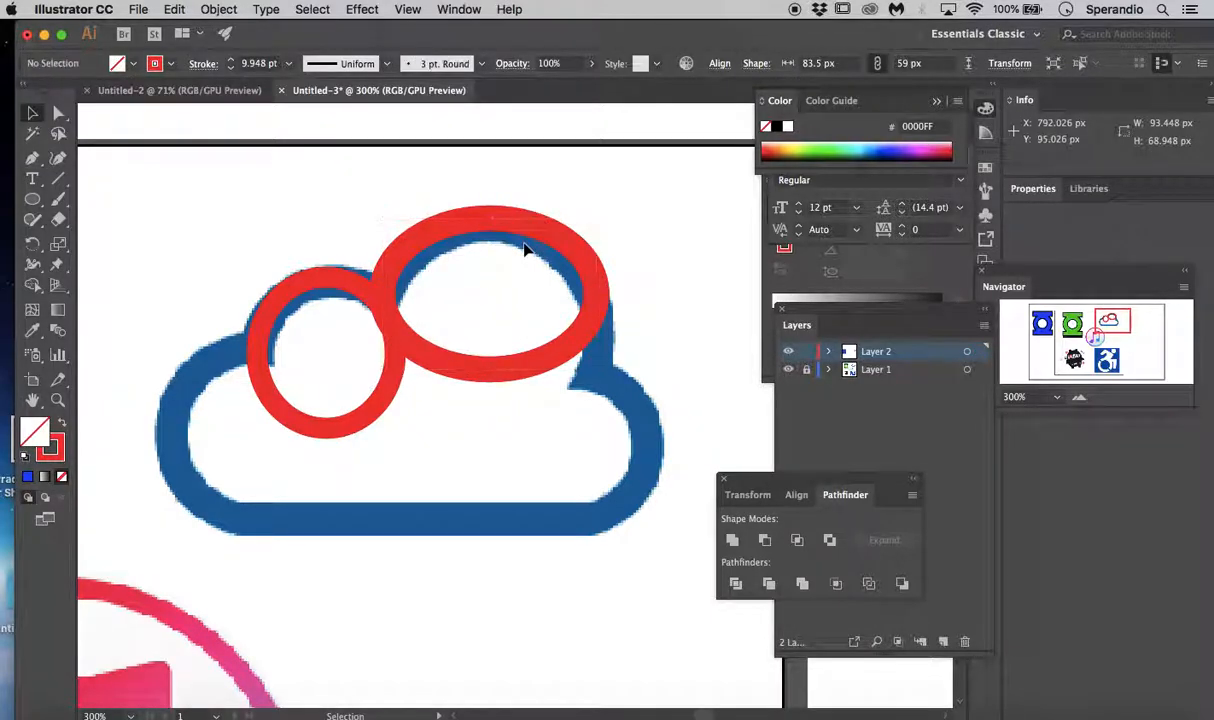
pyautogui.click(500, 383)
pyautogui.moveTo(494, 373); pyautogui.dragTo(498, 388)
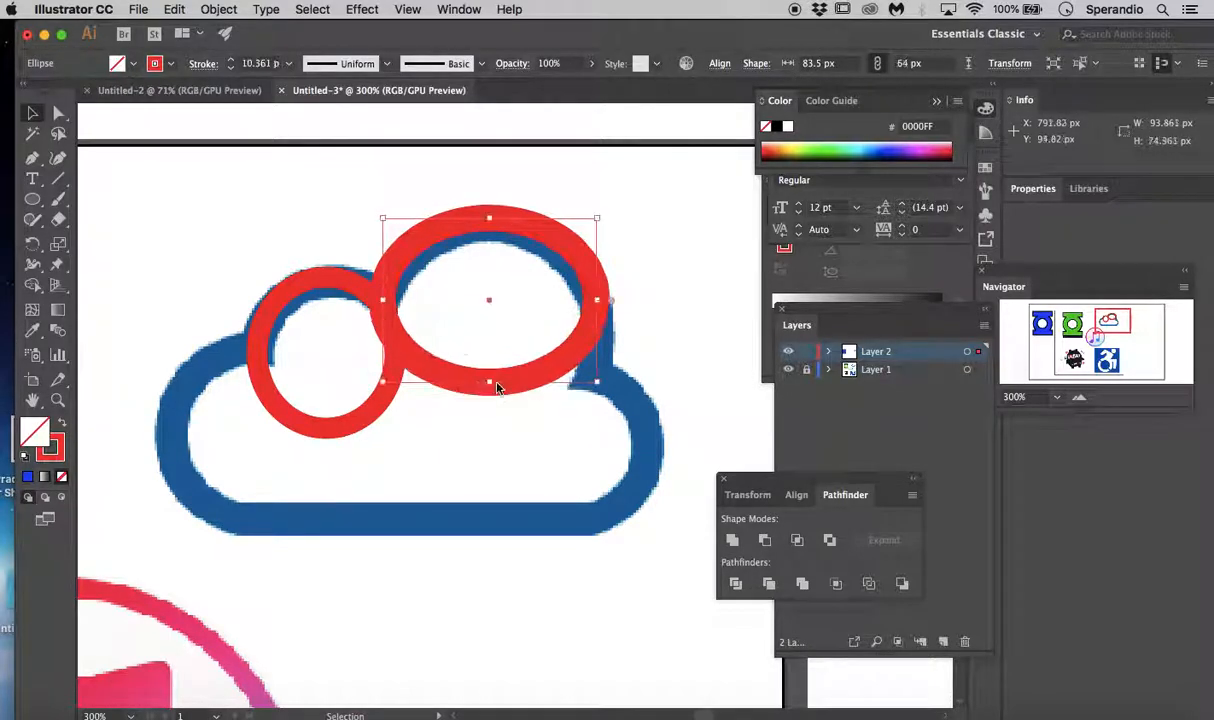
pyautogui.moveTo(490, 226); pyautogui.dragTo(490, 227)
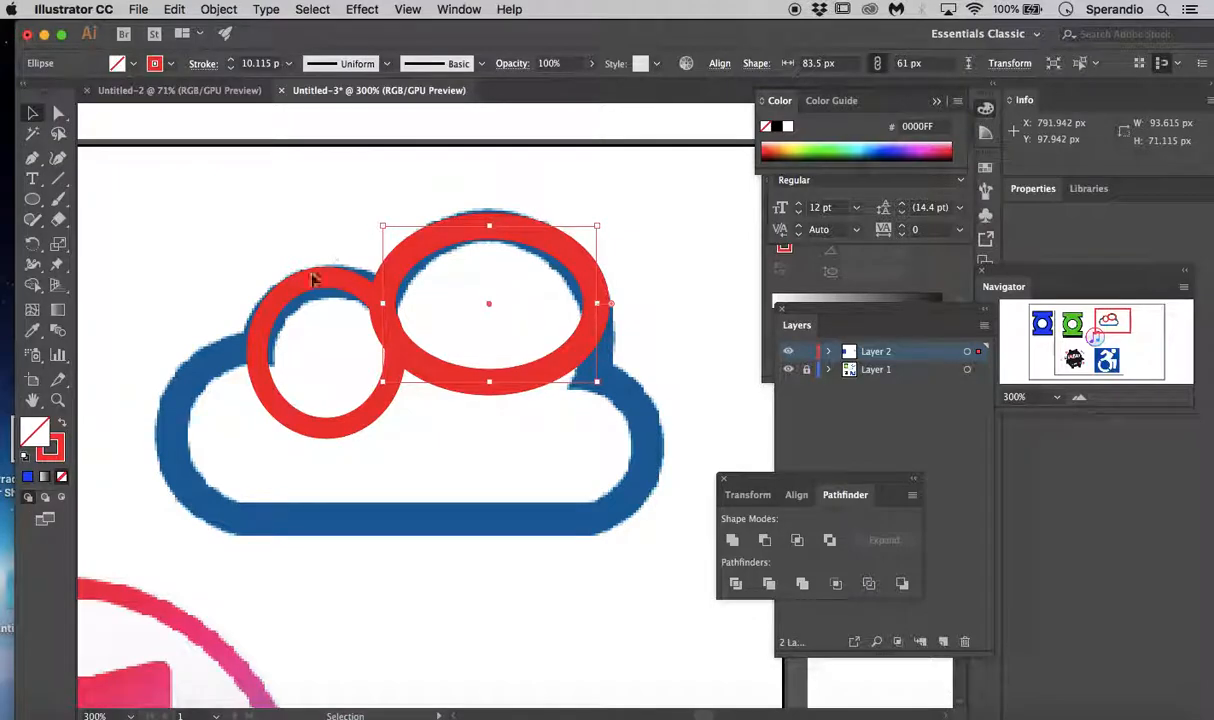
# - Duplicate the small ellipse onto the cloud's lower-left bump and stretch the copy to about 54 by 65 px
pyautogui.click(338, 423)
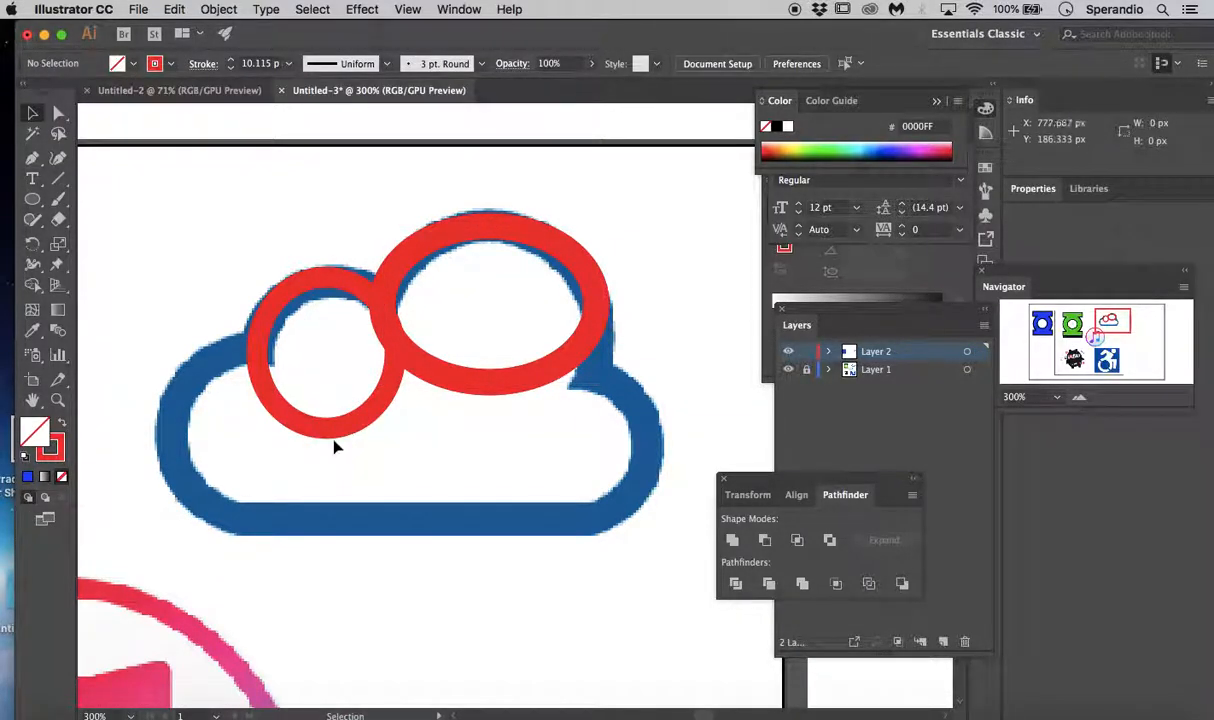
pyautogui.hotkey('ctrl', 'v')
pyautogui.click(456, 438)
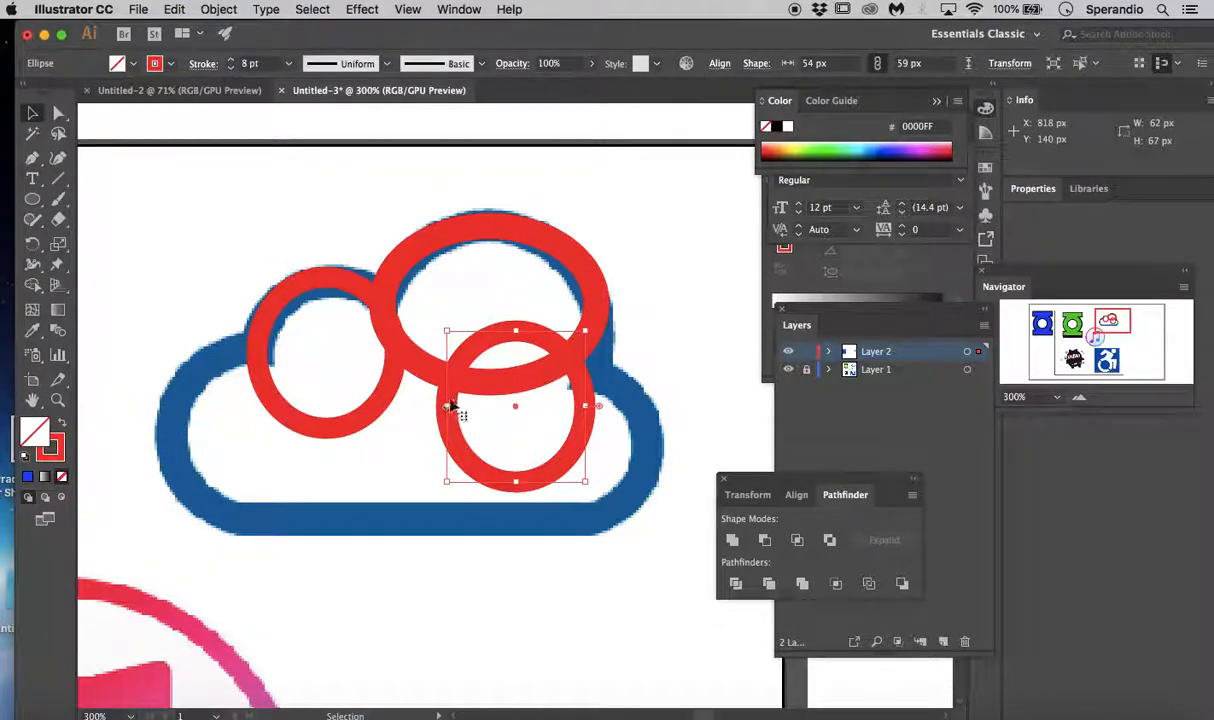
pyautogui.moveTo(446, 383); pyautogui.dragTo(187, 408)
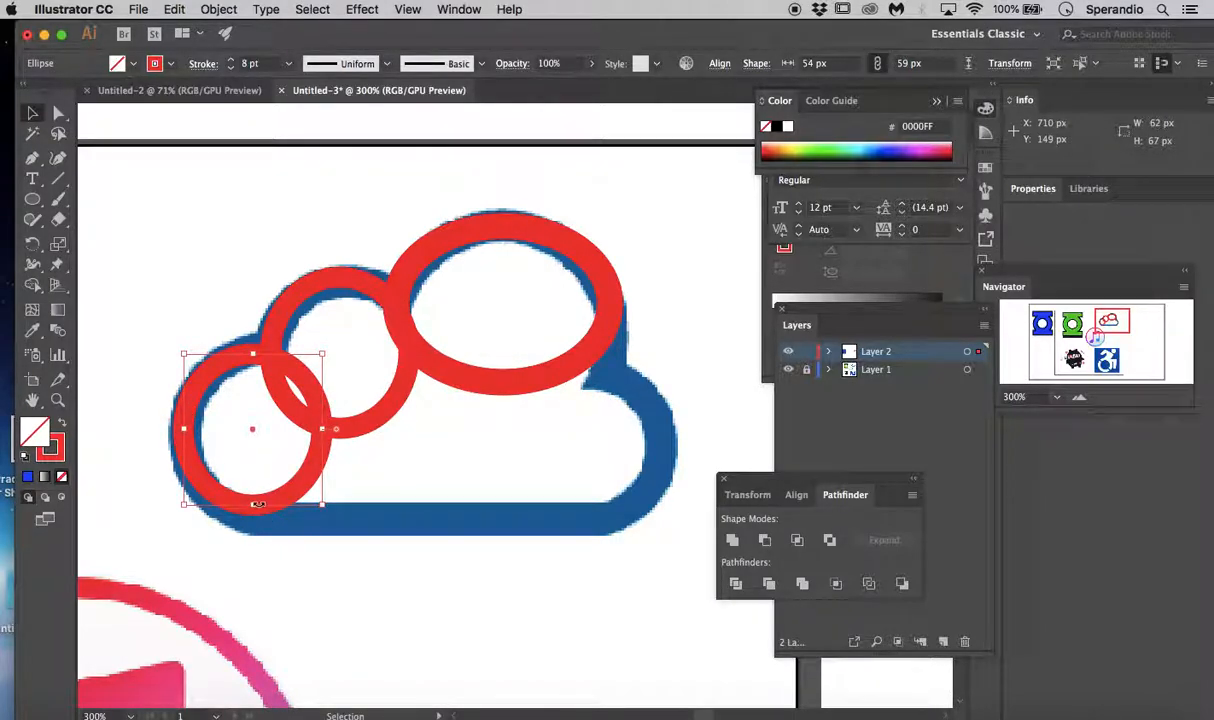
pyautogui.moveTo(252, 507); pyautogui.dragTo(255, 522)
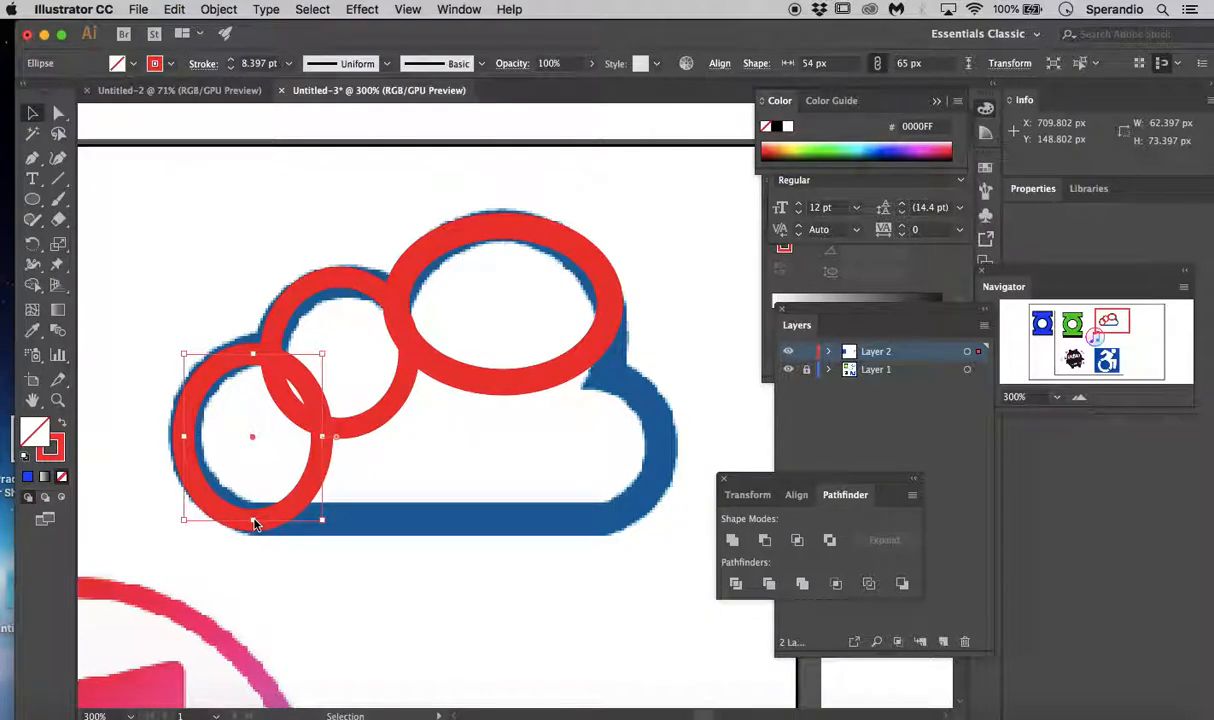
# - Place another copy of the small ellipse over the cloud's lower-right bump and enlarge it to about 61 by 63 px
pyautogui.hotkey('ctrl', 'z')
pyautogui.hotkey('ctrl', 'z')
pyautogui.moveTo(556, 480); pyautogui.dragTo(634, 521)
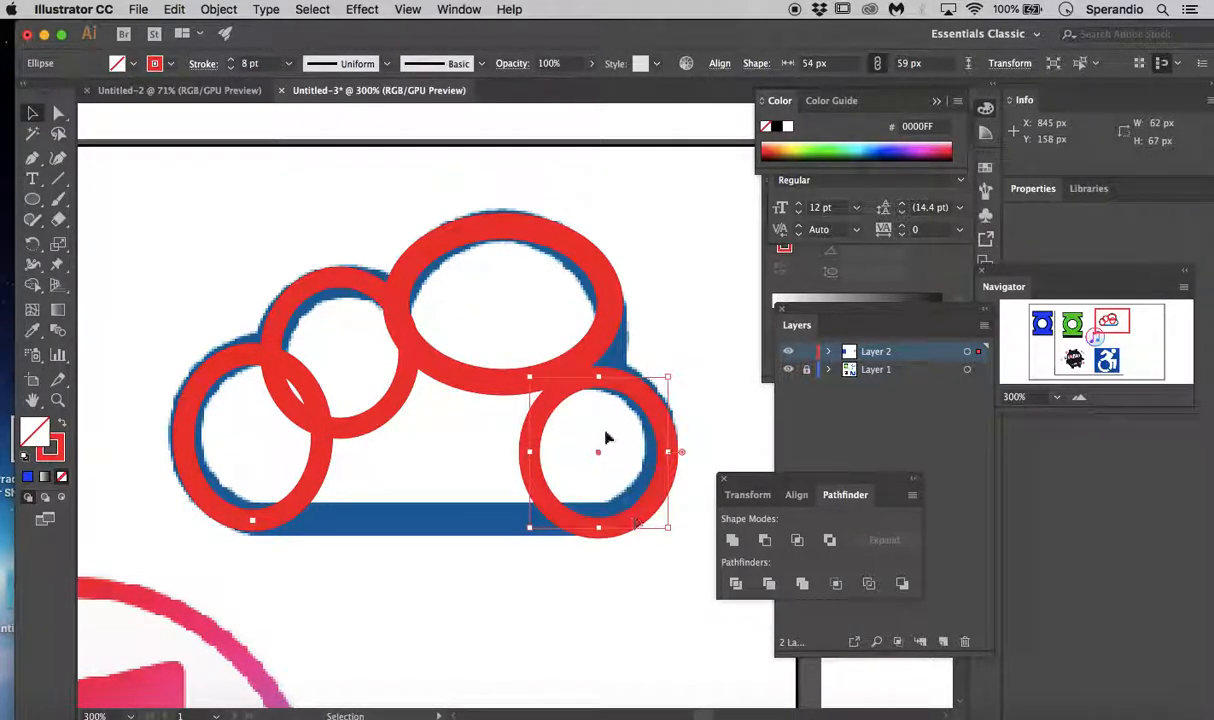
pyautogui.moveTo(532, 376)
pyautogui.mouseDown()
pyautogui.moveTo(509, 360)
pyautogui.moveTo(511, 371)
pyautogui.mouseUp()
pyautogui.click(607, 322)
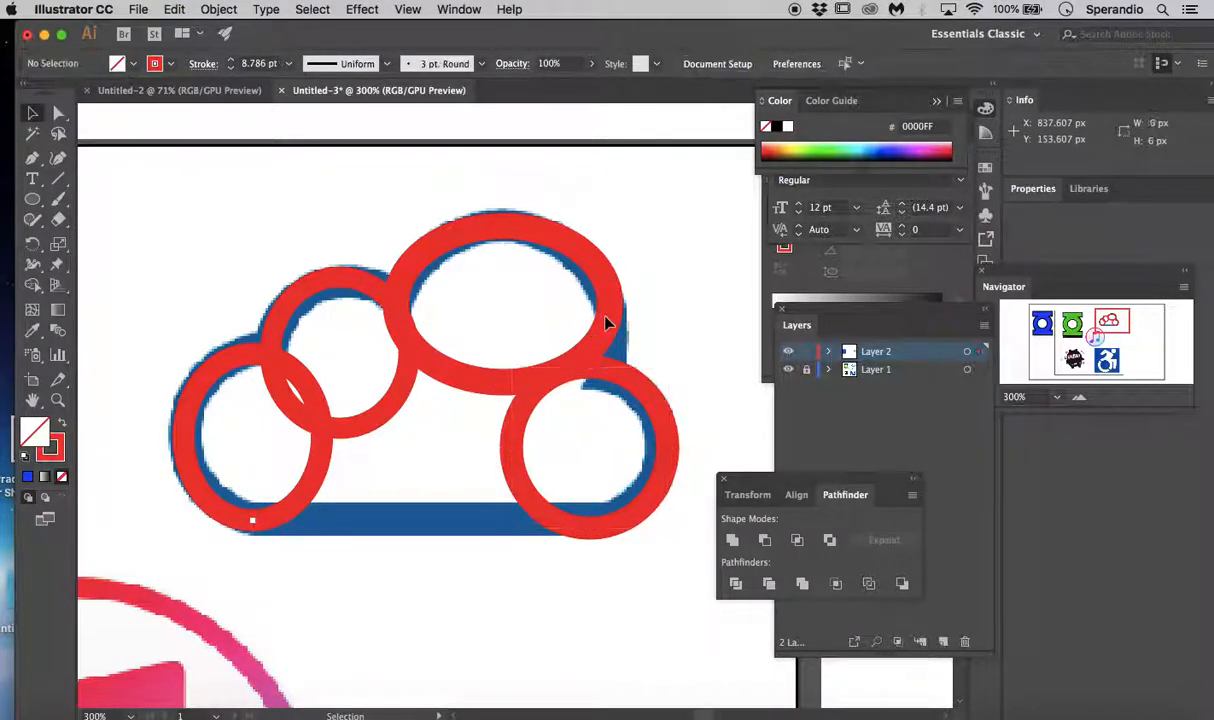
# - Resize the large top ellipse to about 84 by 78 px so it follows the cloud's largest bump
pyautogui.moveTo(480, 190); pyautogui.dragTo(528, 257)
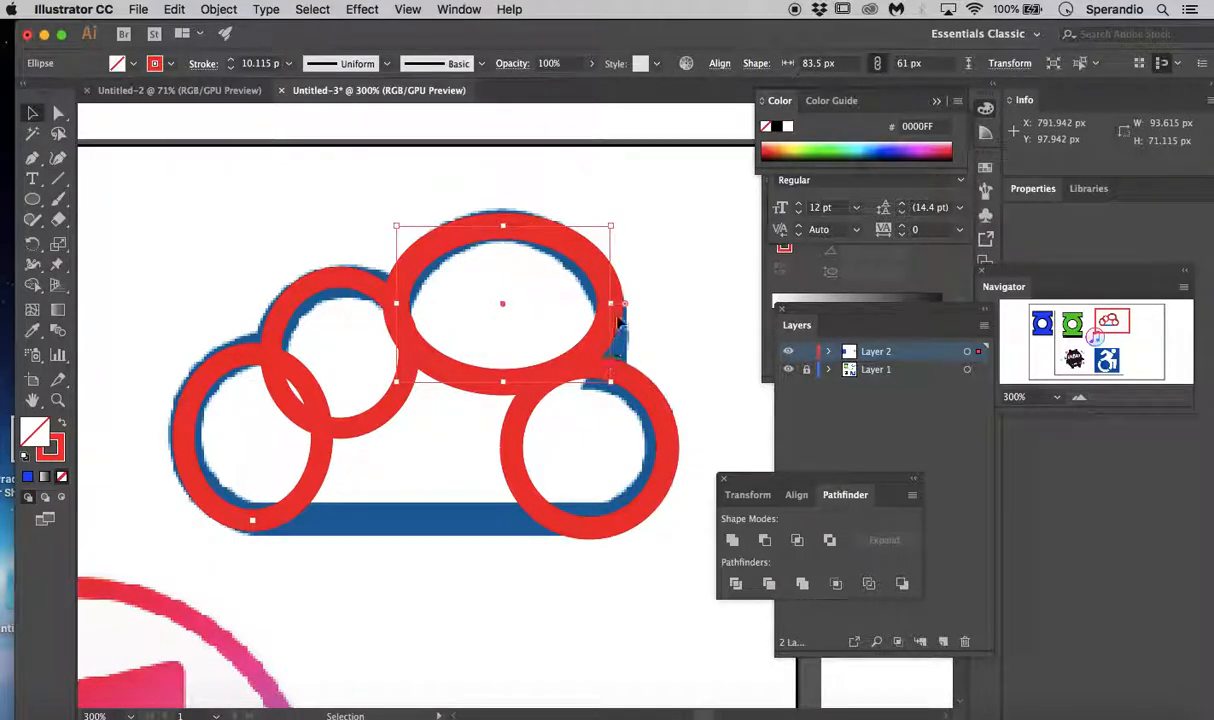
pyautogui.moveTo(614, 308); pyautogui.dragTo(620, 303)
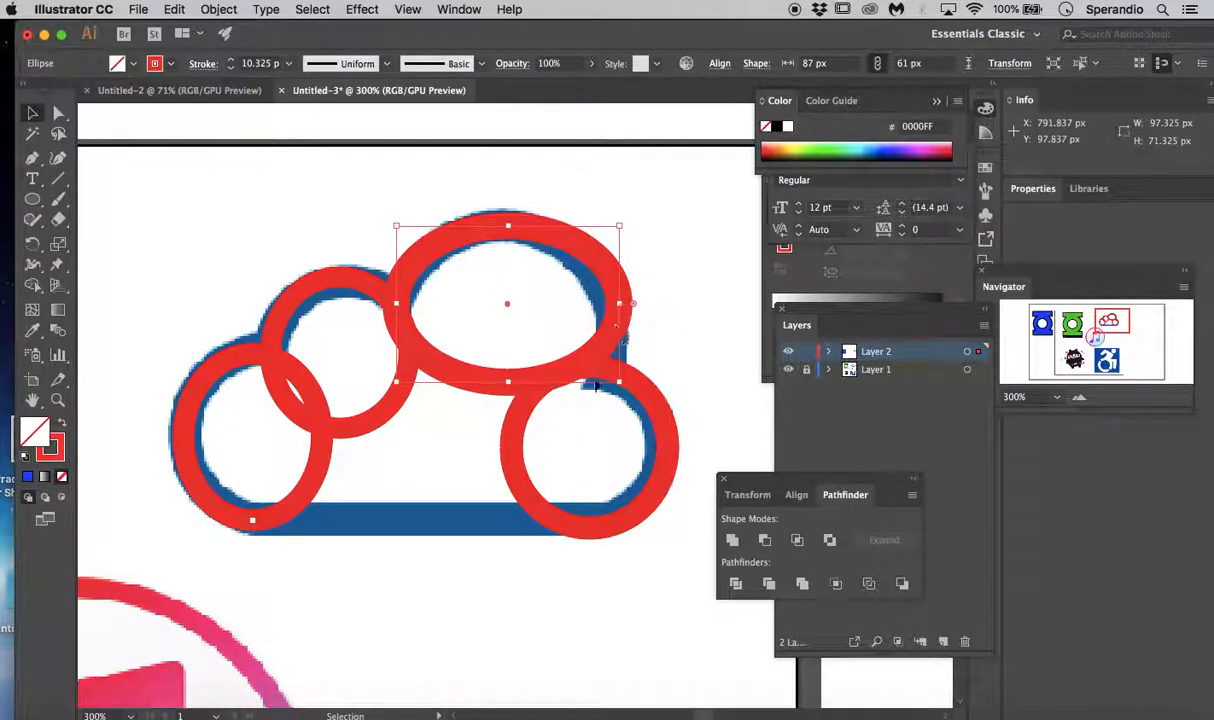
pyautogui.moveTo(508, 386); pyautogui.dragTo(504, 429)
pyautogui.moveTo(619, 326); pyautogui.dragTo(611, 326)
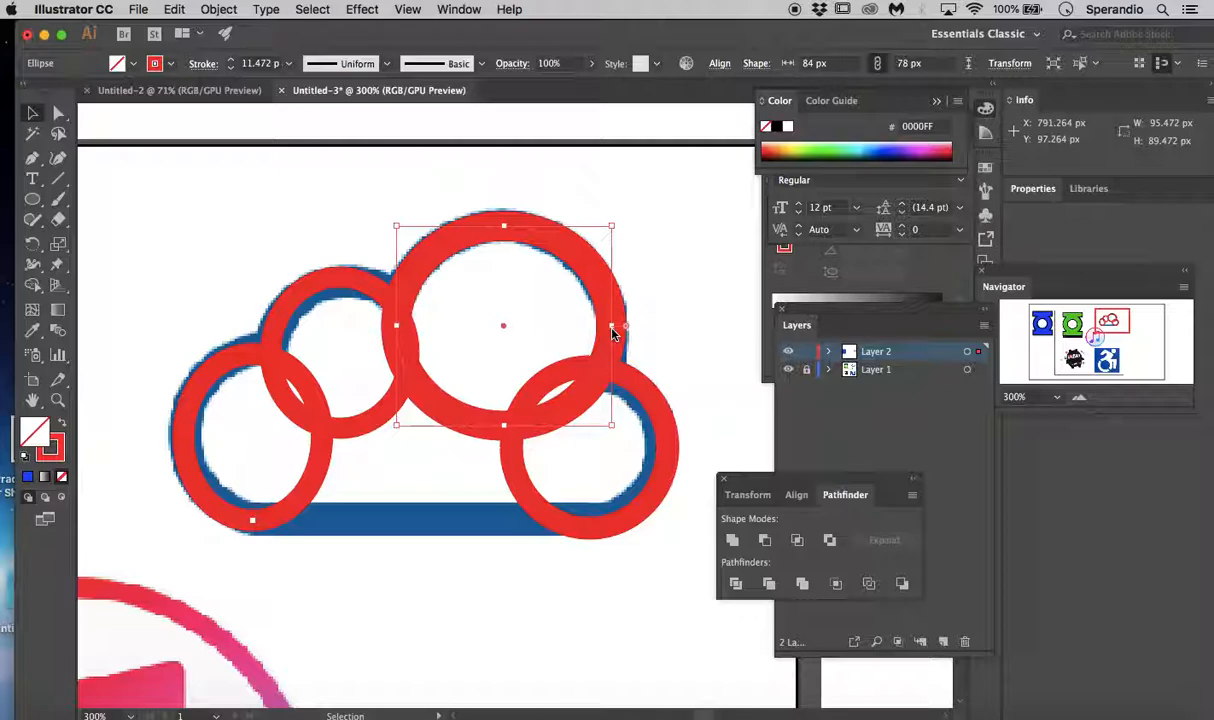
pyautogui.click(669, 332)
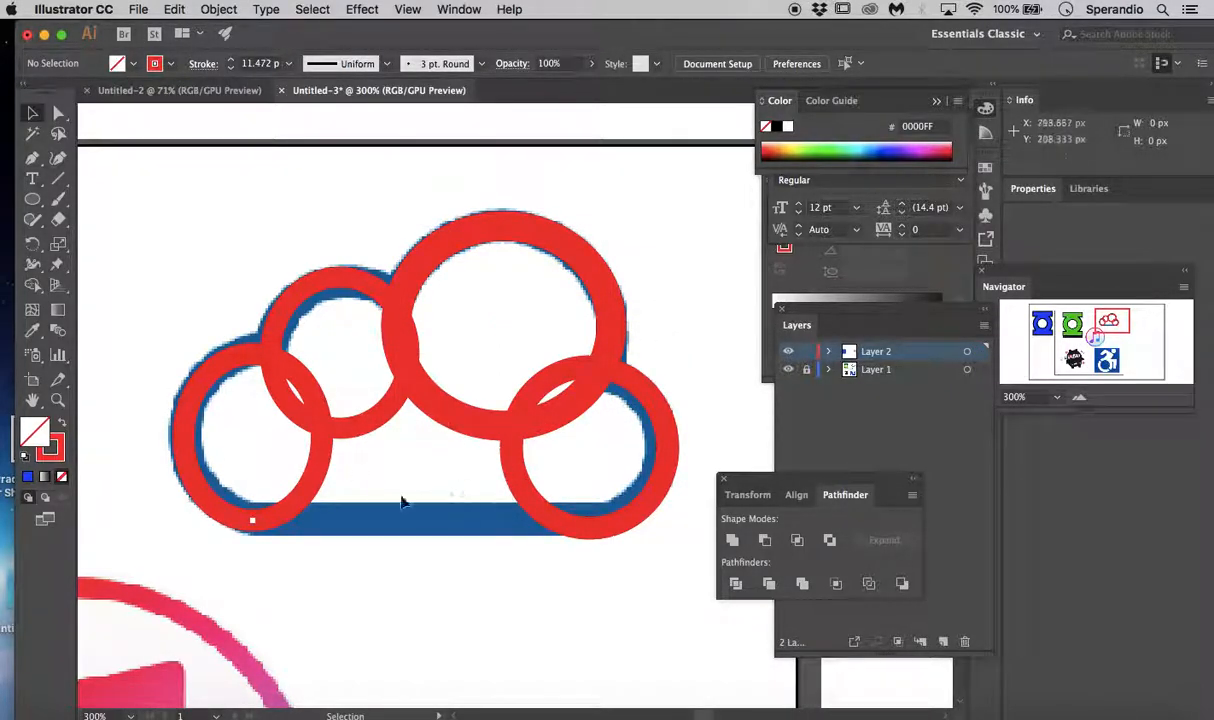
# - Draw a rounded rectangle about 152 by 67 px overall across the cloud's base and set its stroke to 8 pt
pyautogui.click(33, 201)
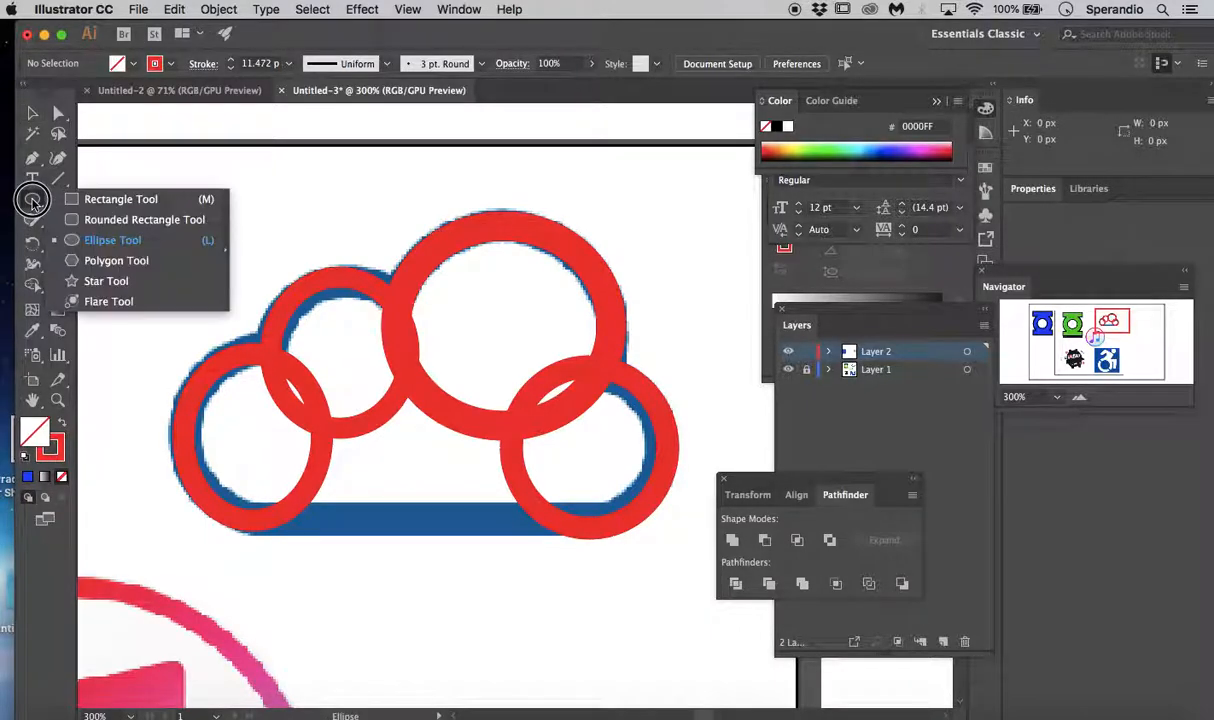
pyautogui.click(84, 219)
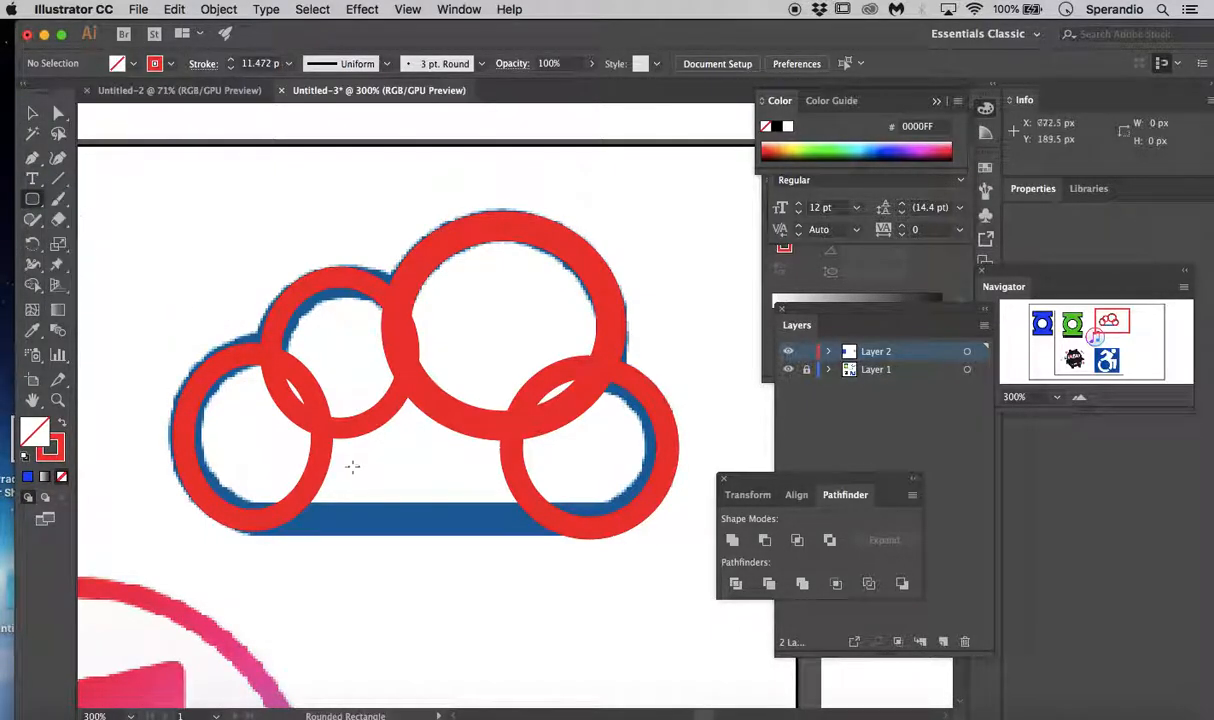
pyautogui.moveTo(251, 376)
pyautogui.mouseDown()
pyautogui.moveTo(520, 553)
pyautogui.moveTo(620, 525)
pyautogui.mouseUp()
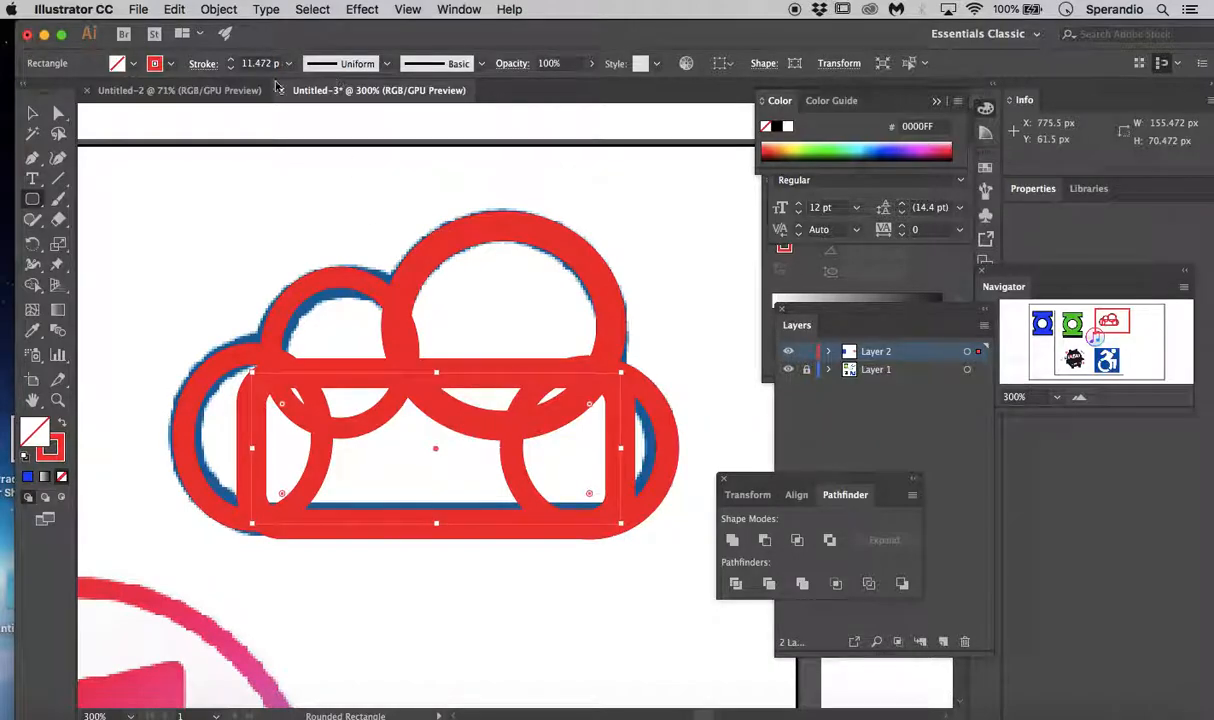
pyautogui.click(231, 70)
pyautogui.click(231, 70)
pyautogui.click(231, 70)
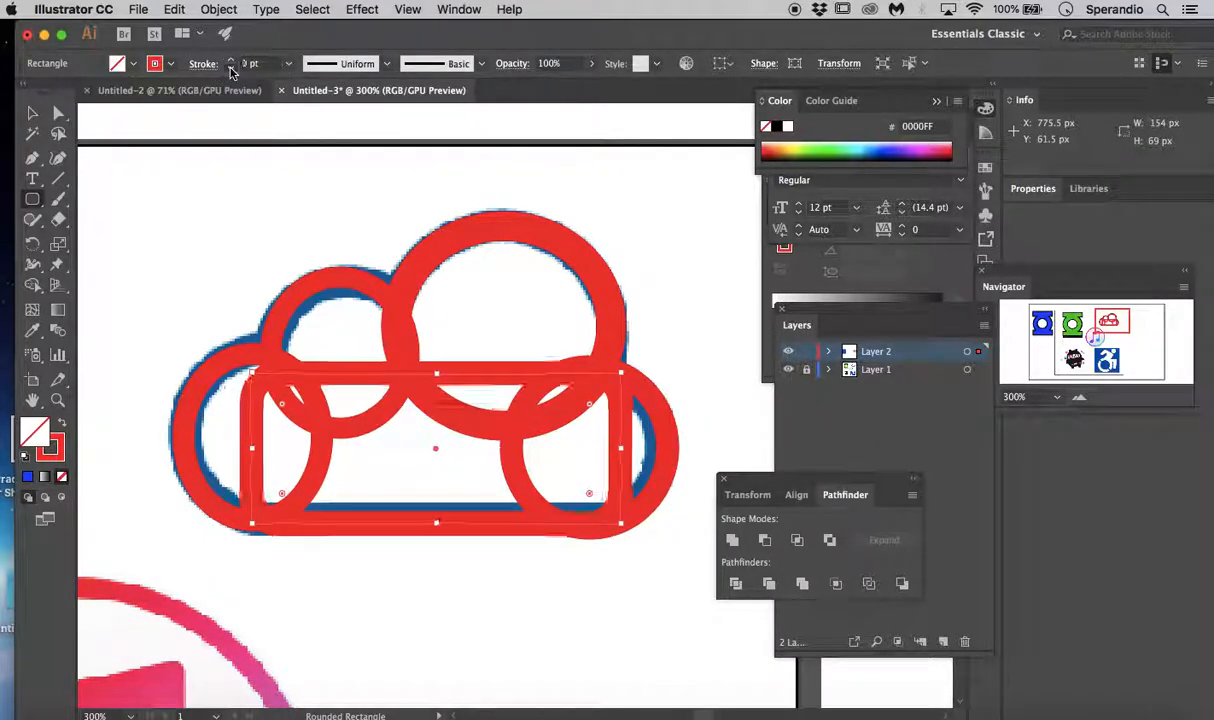
pyautogui.click(231, 70)
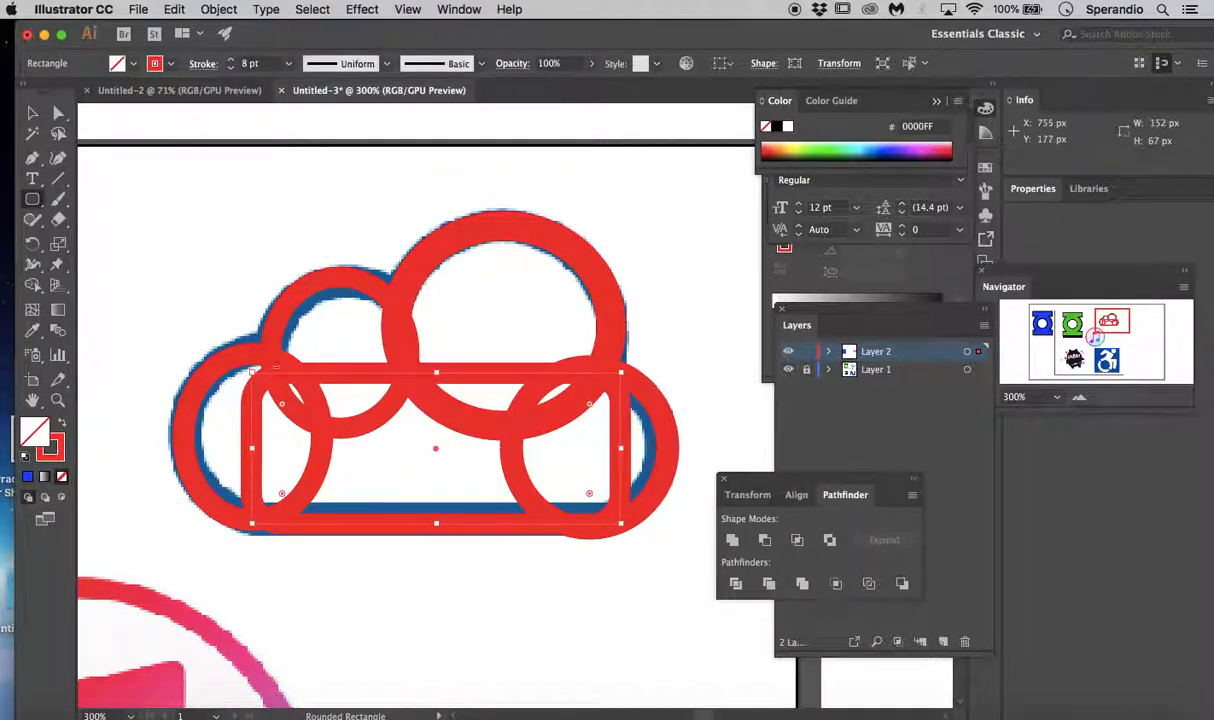
pyautogui.press('v')
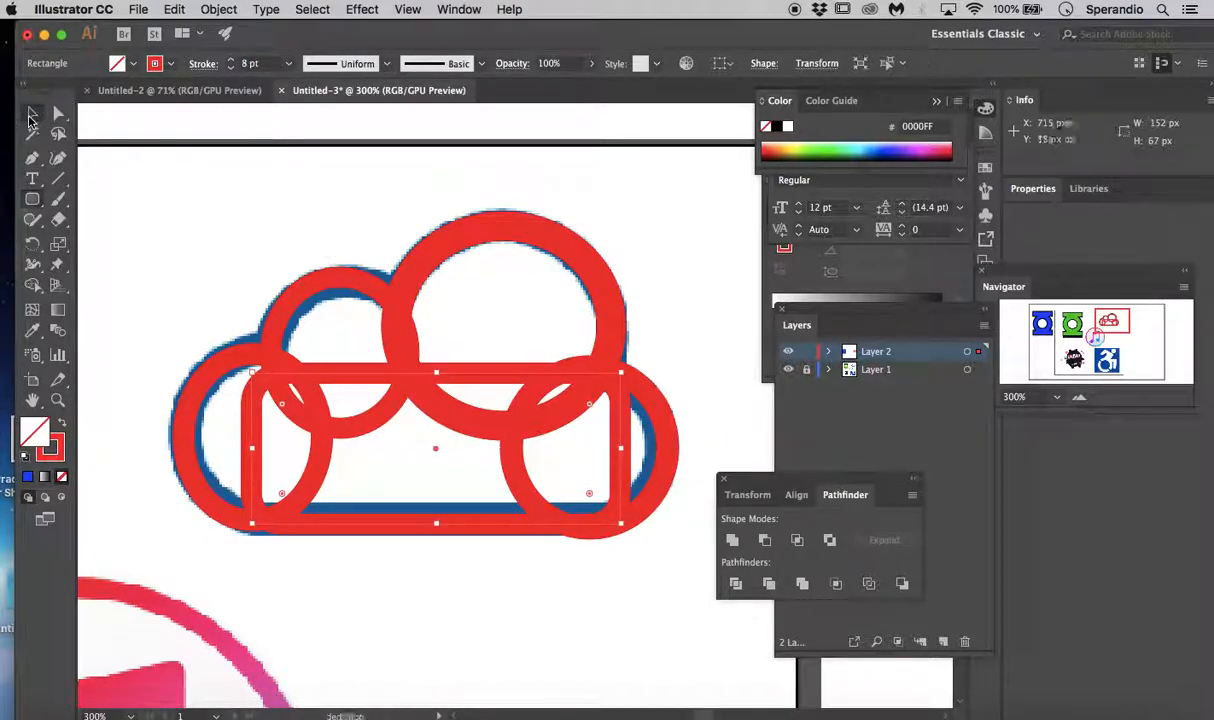
pyautogui.click(573, 548)
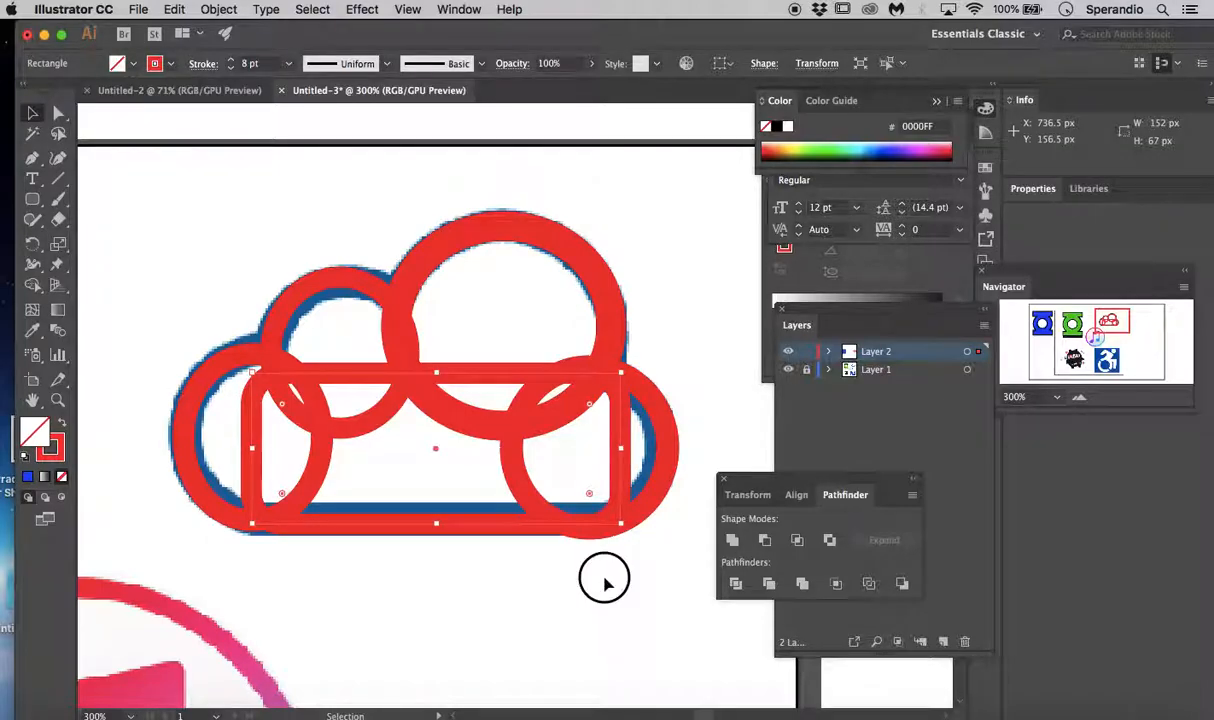
# - Reduce the lower-right ellipse's height to 61.5 px so its lower edge meets the rounded rectangle
pyautogui.click(594, 521)
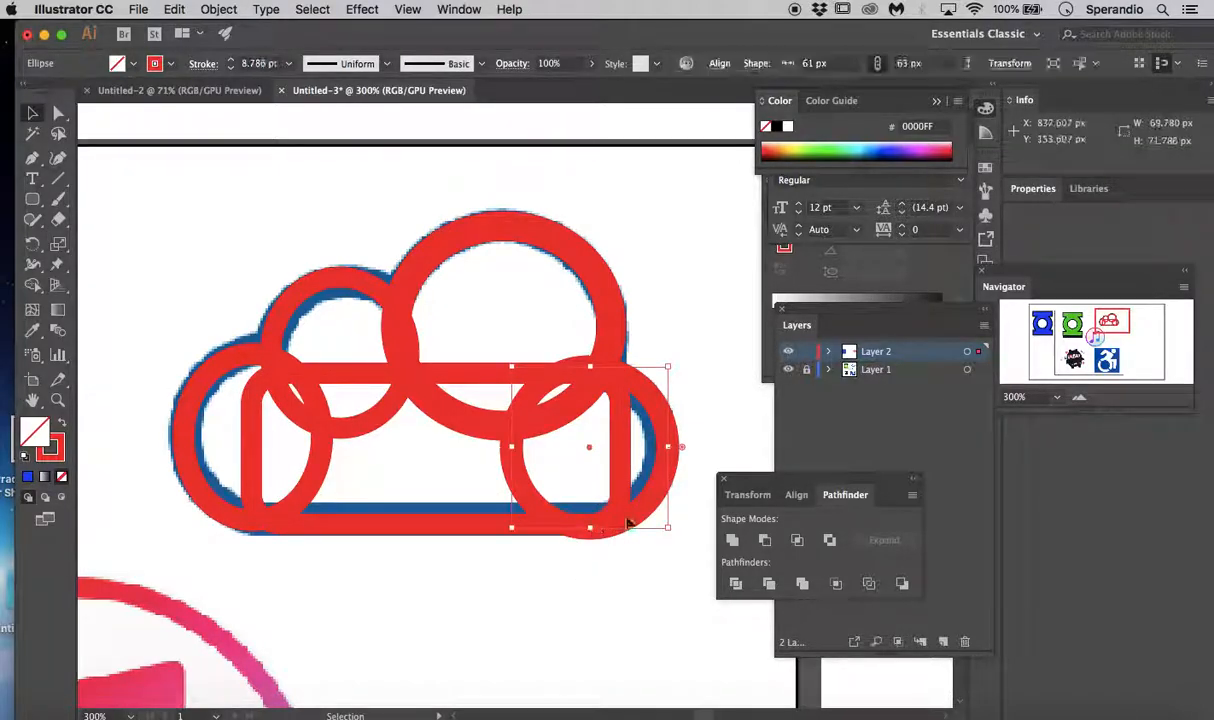
pyautogui.moveTo(592, 526); pyautogui.dragTo(592, 524)
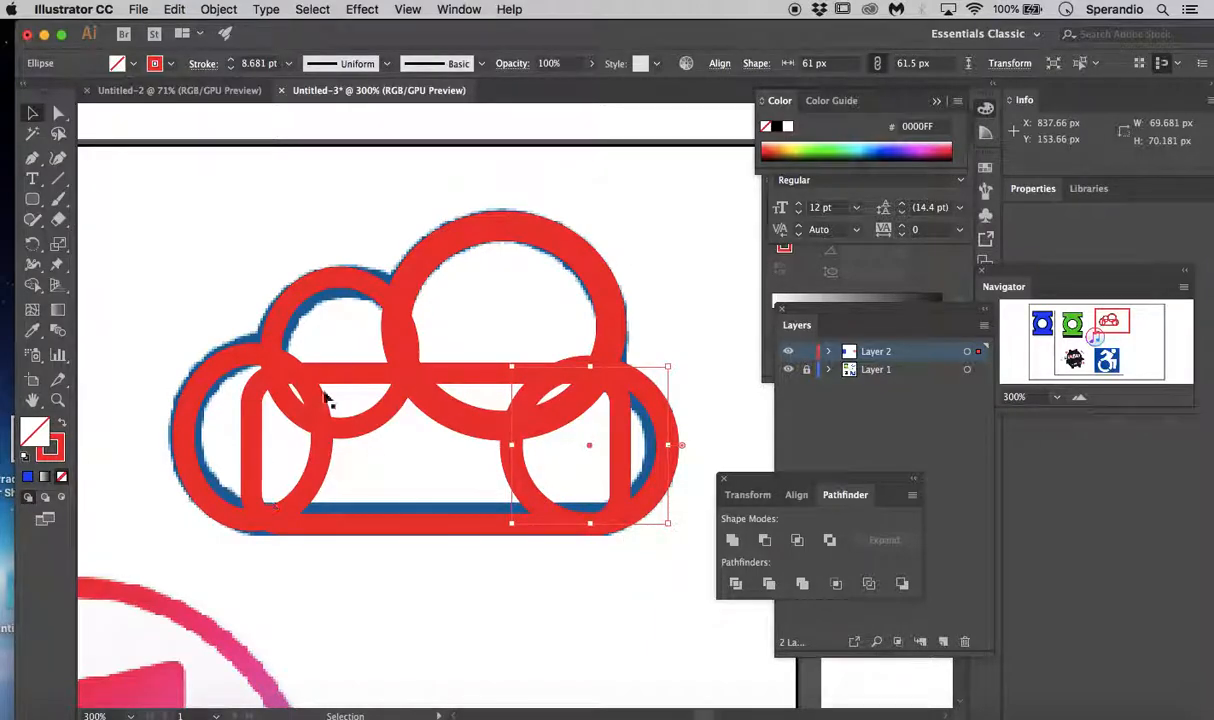
pyautogui.click(648, 285)
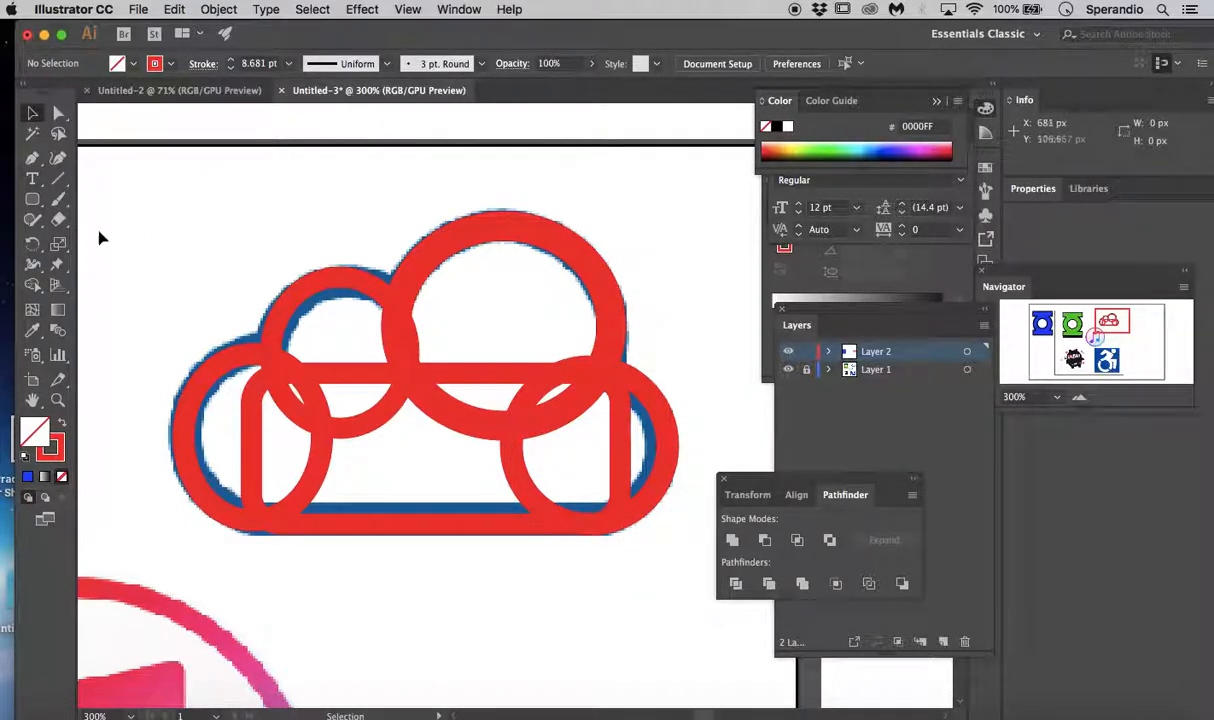
# - Select all four ellipses and the rounded rectangle and unite them into one cloud outline
pyautogui.click(138, 212)
pyautogui.moveTo(138, 212); pyautogui.dragTo(699, 567)
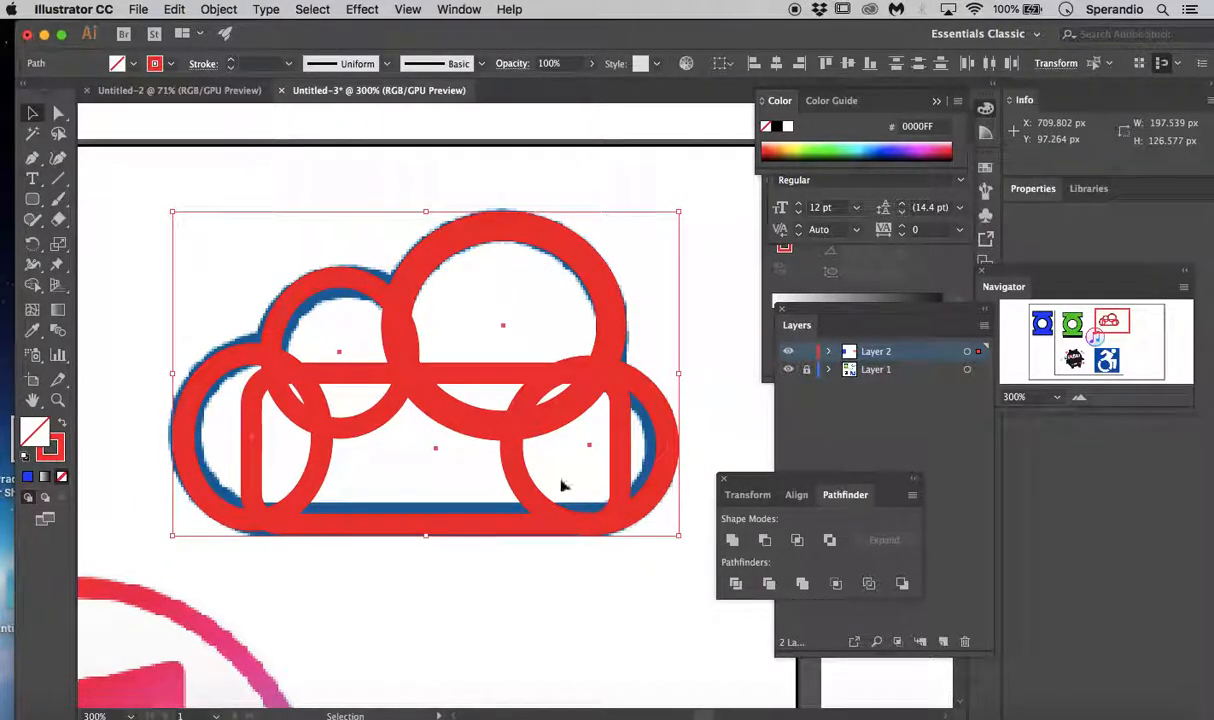
pyautogui.moveTo(139, 185); pyautogui.dragTo(710, 552)
pyautogui.click(733, 540)
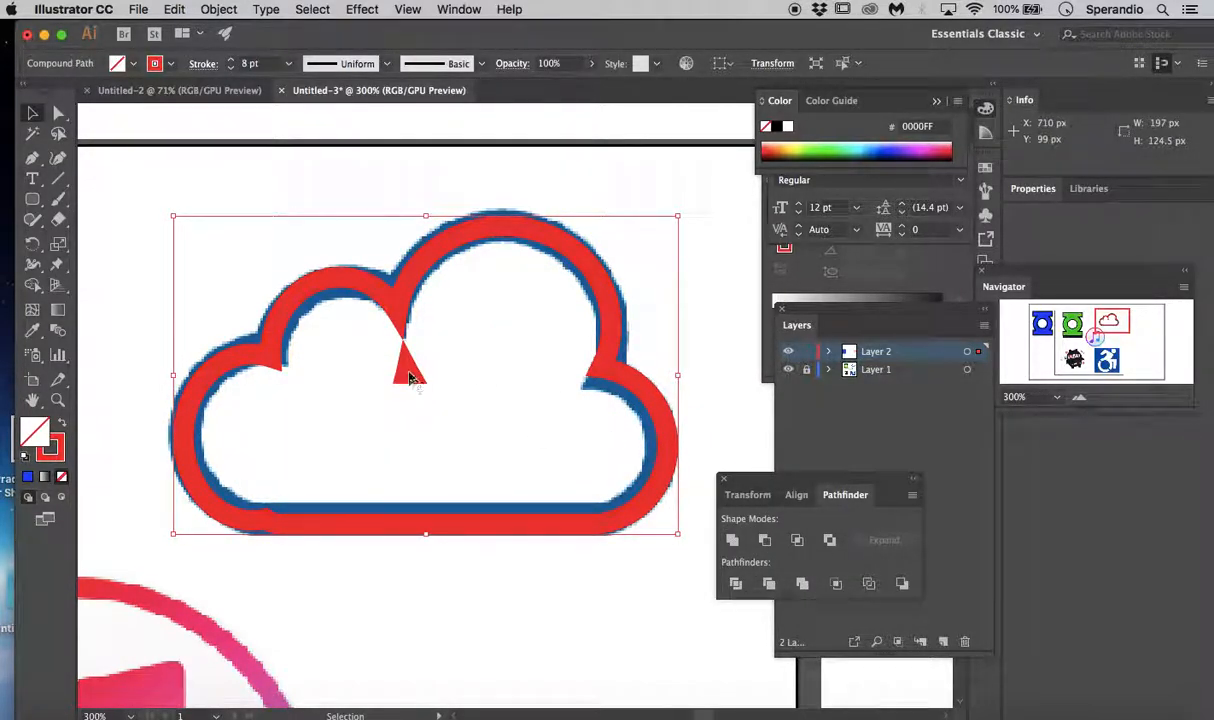
# - Try to select the leftover red triangle inside the united cloud outline on its own
pyautogui.click(412, 406)
pyautogui.click(407, 375)
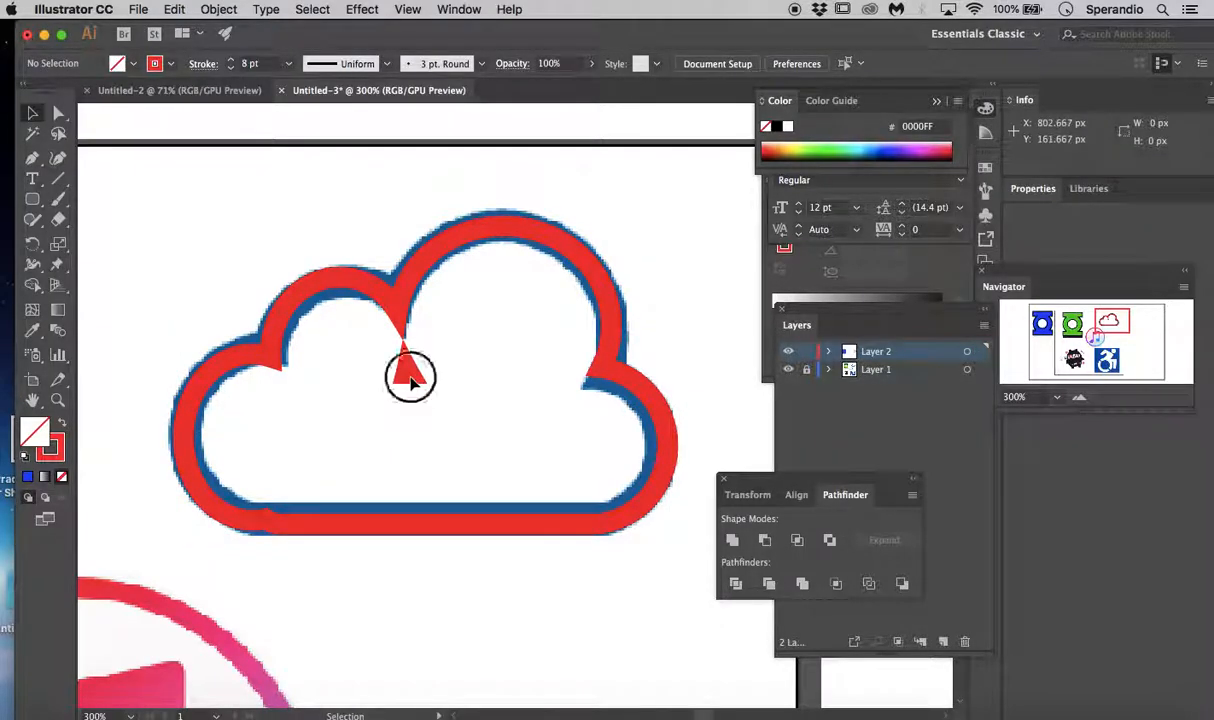
pyautogui.click(455, 392)
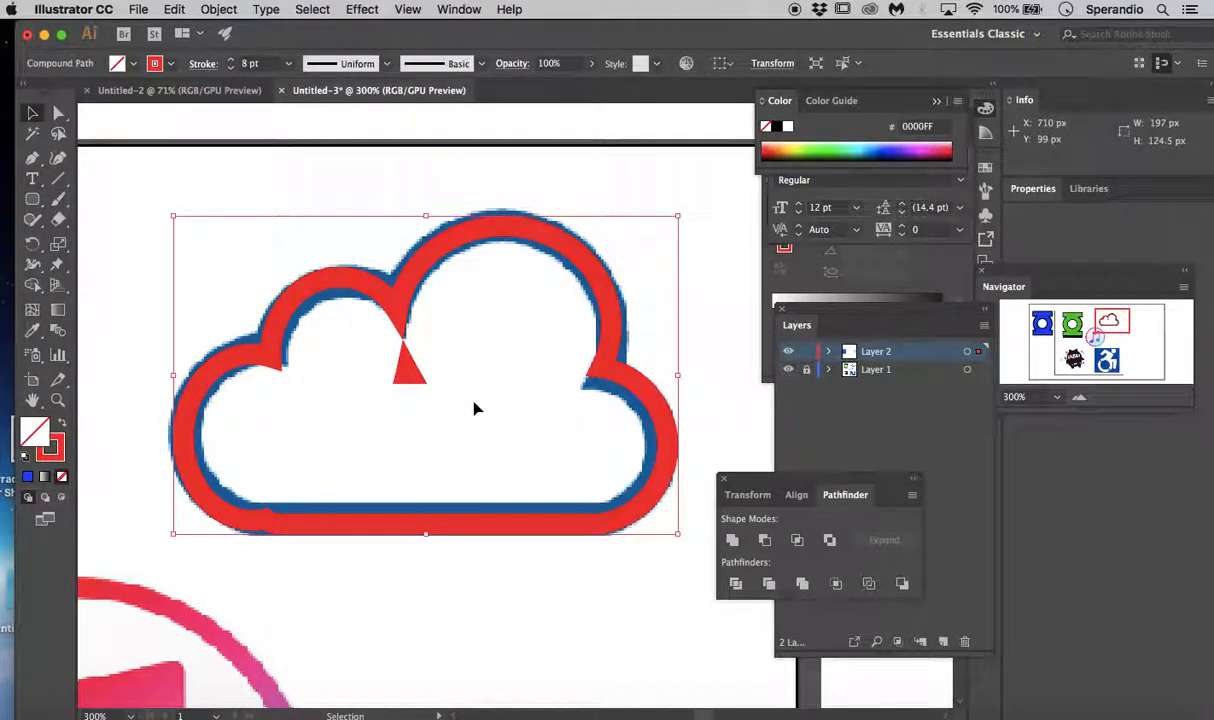
pyautogui.click(408, 383)
pyautogui.click(406, 375)
pyautogui.click(403, 331)
pyautogui.click(398, 318)
pyautogui.press('super+equal')
pyautogui.press('super+equal')
pyautogui.press('super+equal')
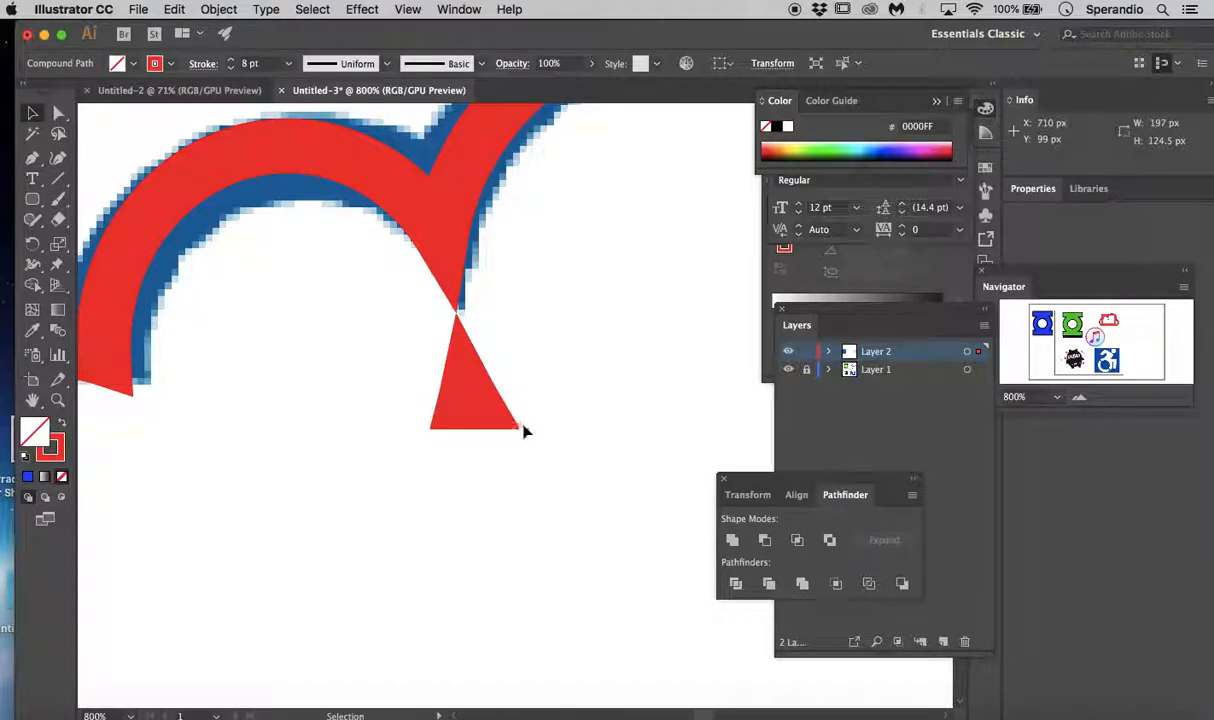
pyautogui.click(58, 113)
pyautogui.click(572, 463)
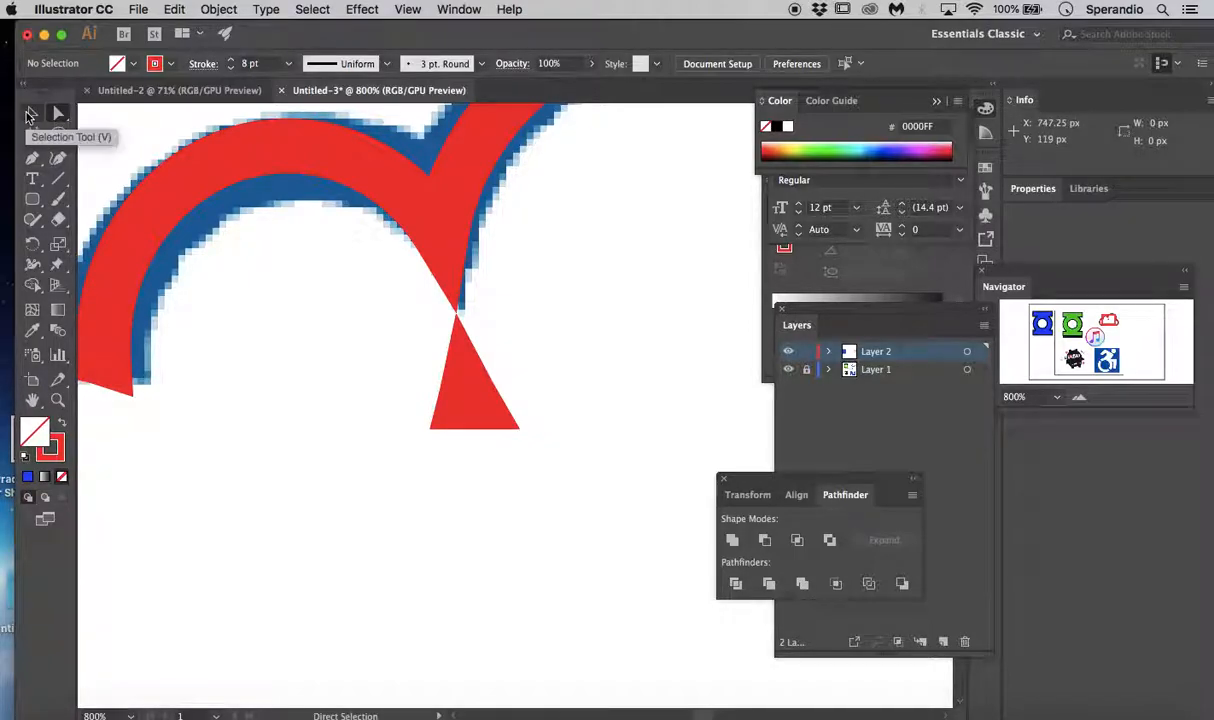
# - Undo the unite to restore the four ellipses and the rounded rectangle as separate shapes, and deselect them
pyautogui.press('super+z')
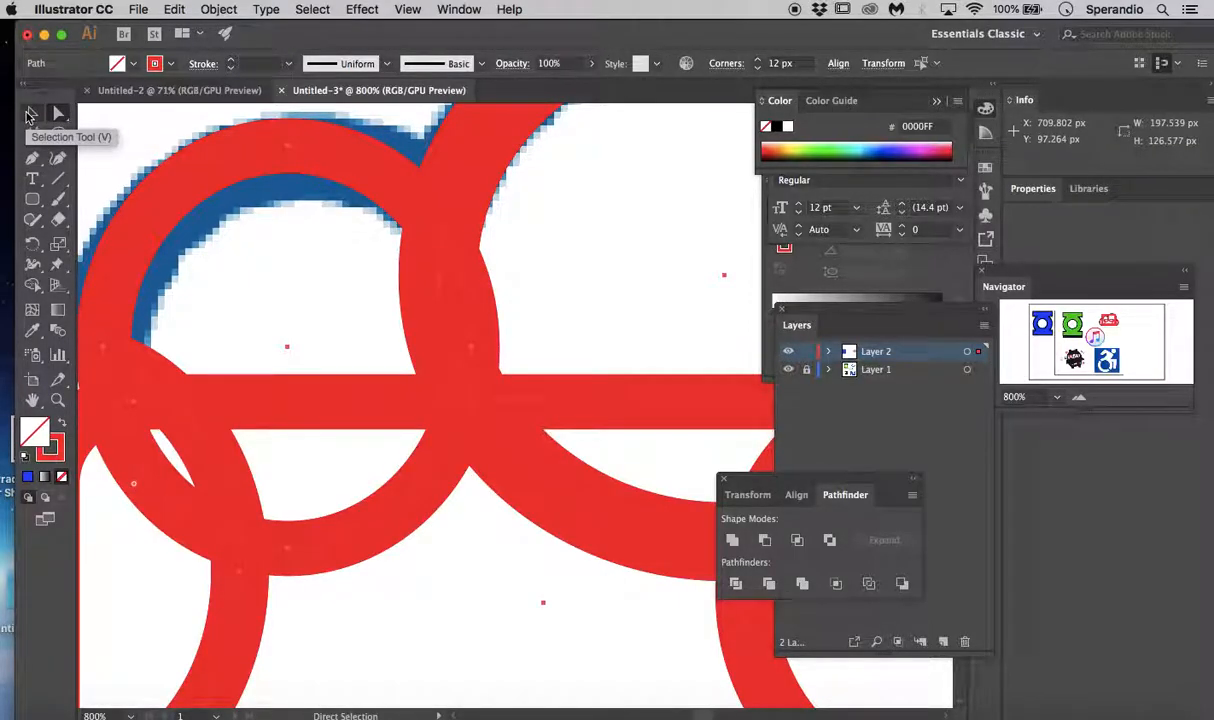
pyautogui.press('super+minus')
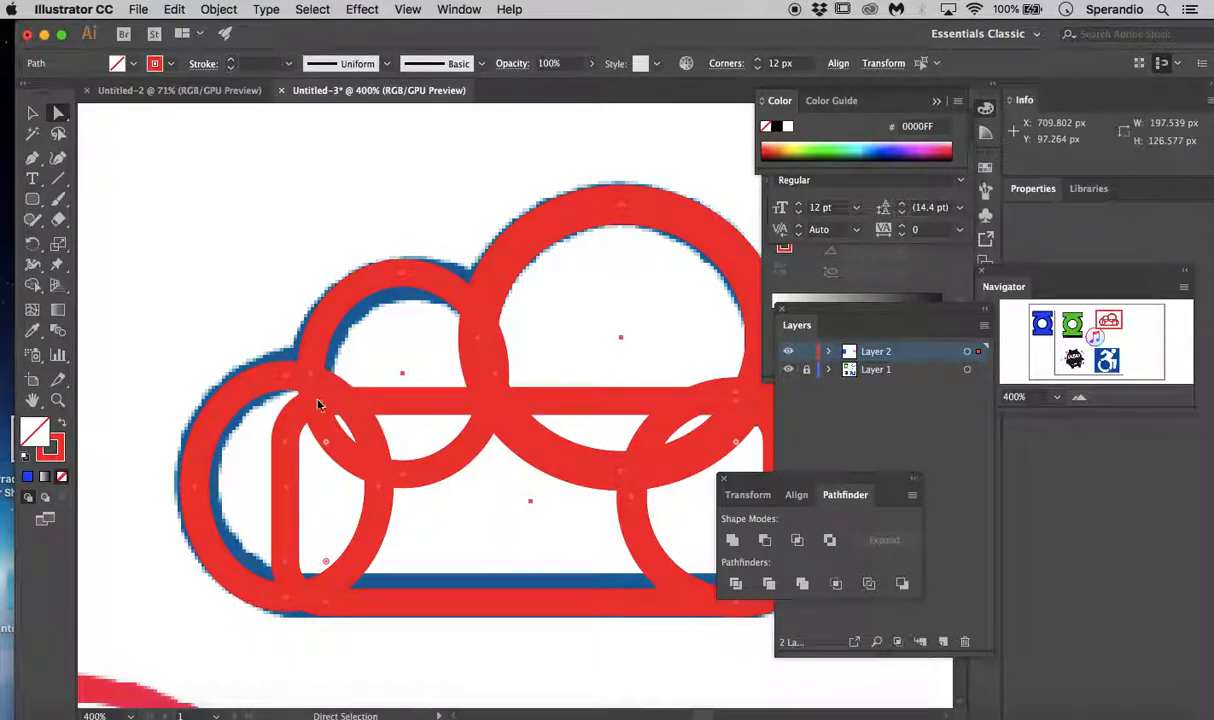
pyautogui.click(33, 110)
pyautogui.click(362, 336)
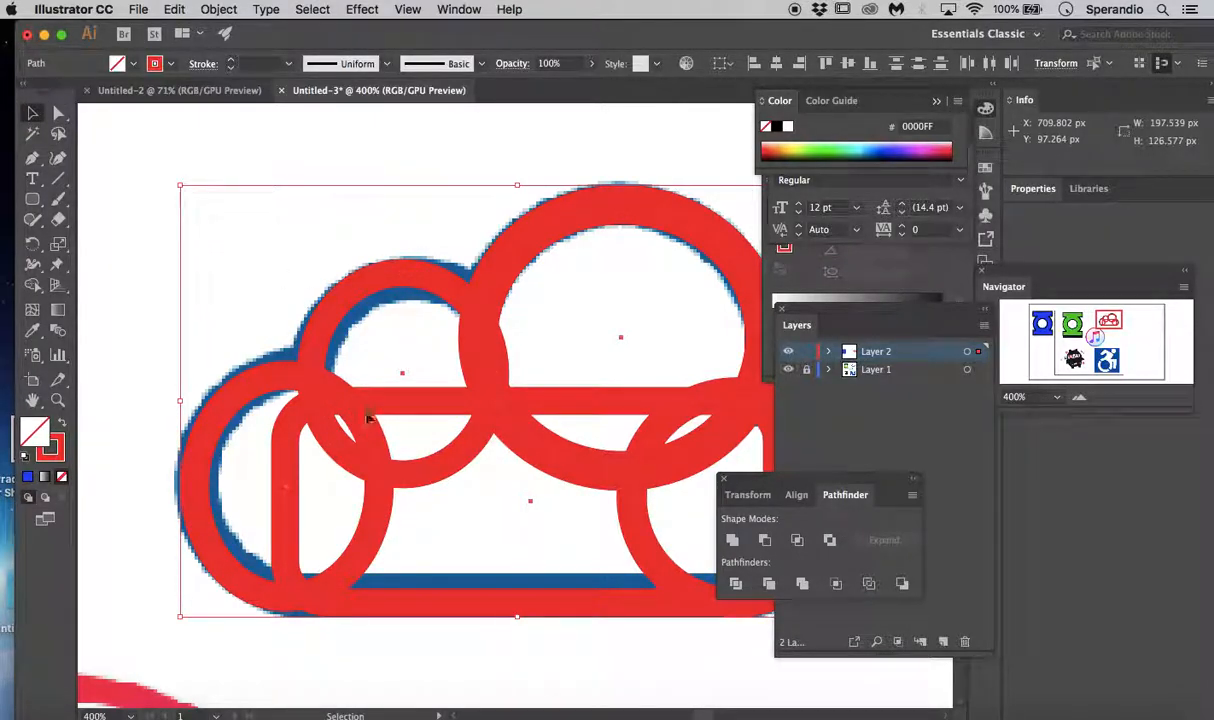
pyautogui.moveTo(399, 409); pyautogui.dragTo(461, 410)
pyautogui.click(113, 428)
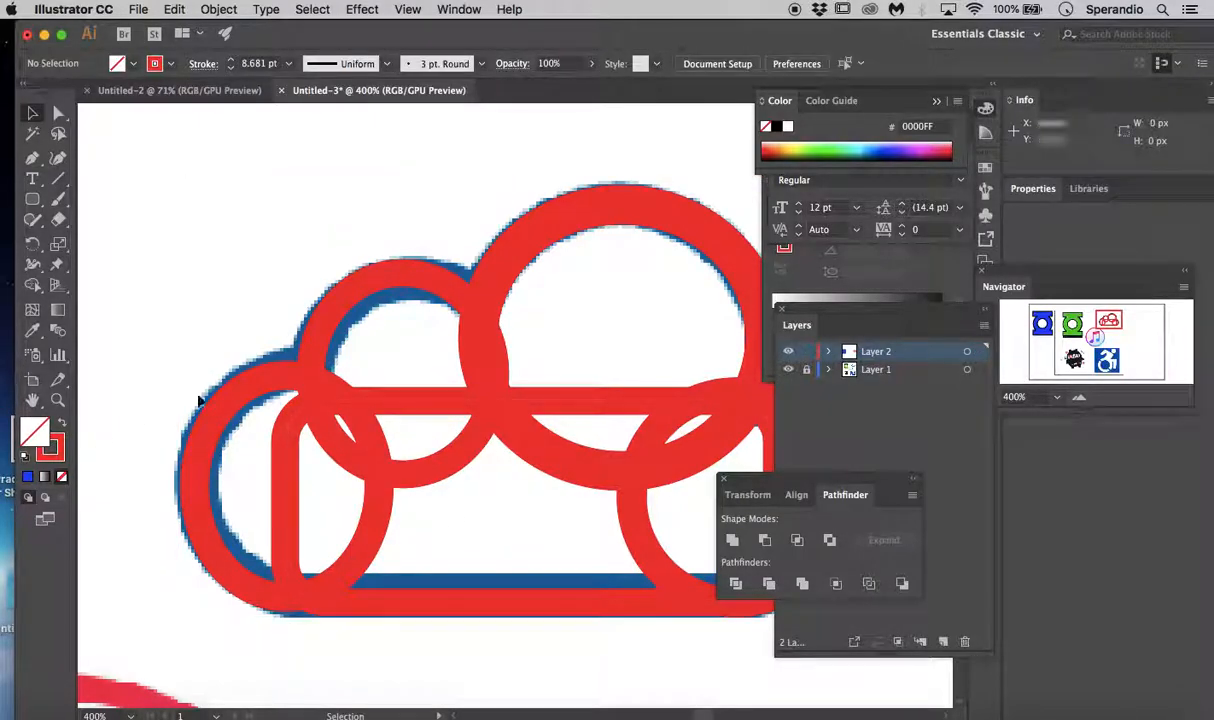
# - Raise the rounded rectangle's upper edge to give the shape a height of about 76 px
pyautogui.click(422, 401)
pyautogui.click(432, 402)
pyautogui.moveTo(532, 401); pyautogui.dragTo(531, 371)
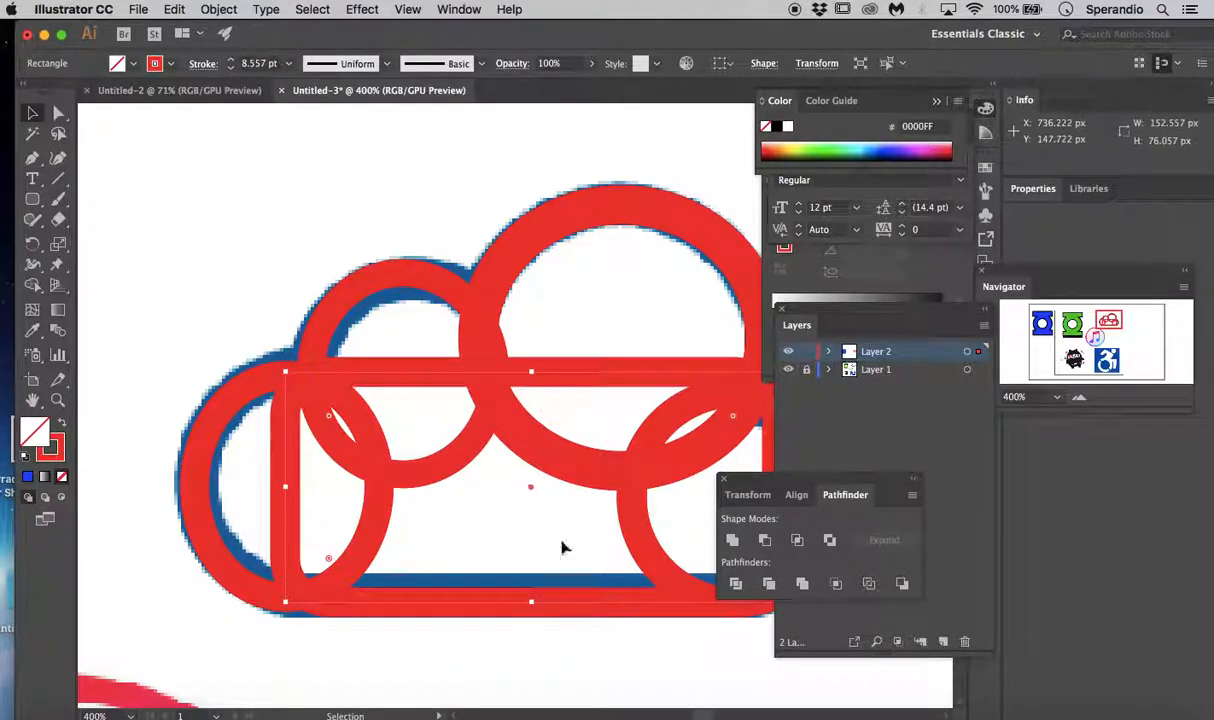
# - Select the ellipses together with the heightened rectangle, unite them into a single cloud path and deselect it
pyautogui.moveTo(1108, 320); pyautogui.dragTo(1111, 323)
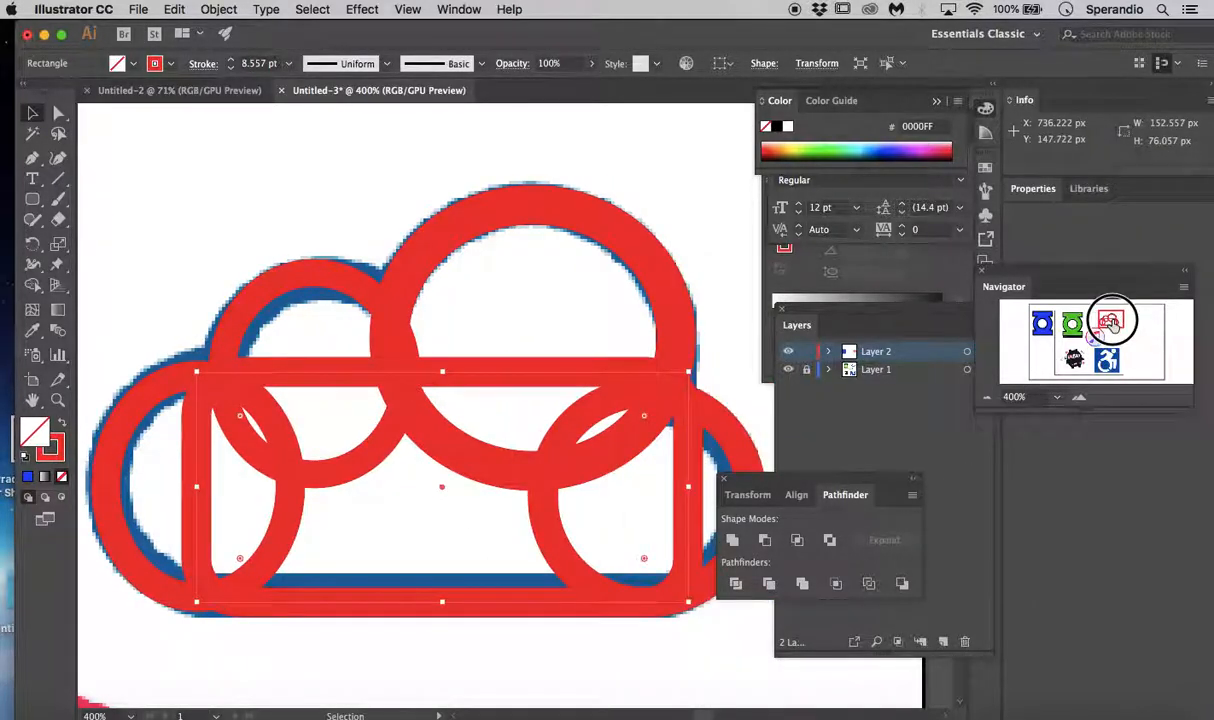
pyautogui.click(298, 176)
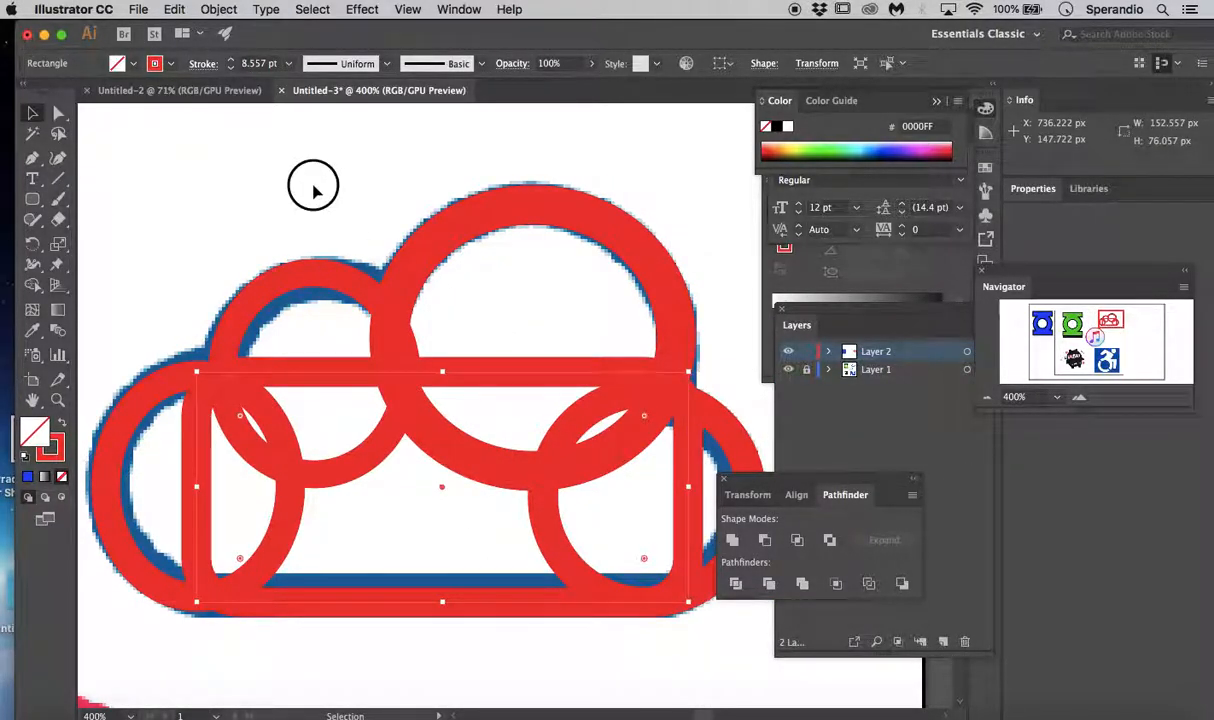
pyautogui.moveTo(102, 158); pyautogui.dragTo(685, 632)
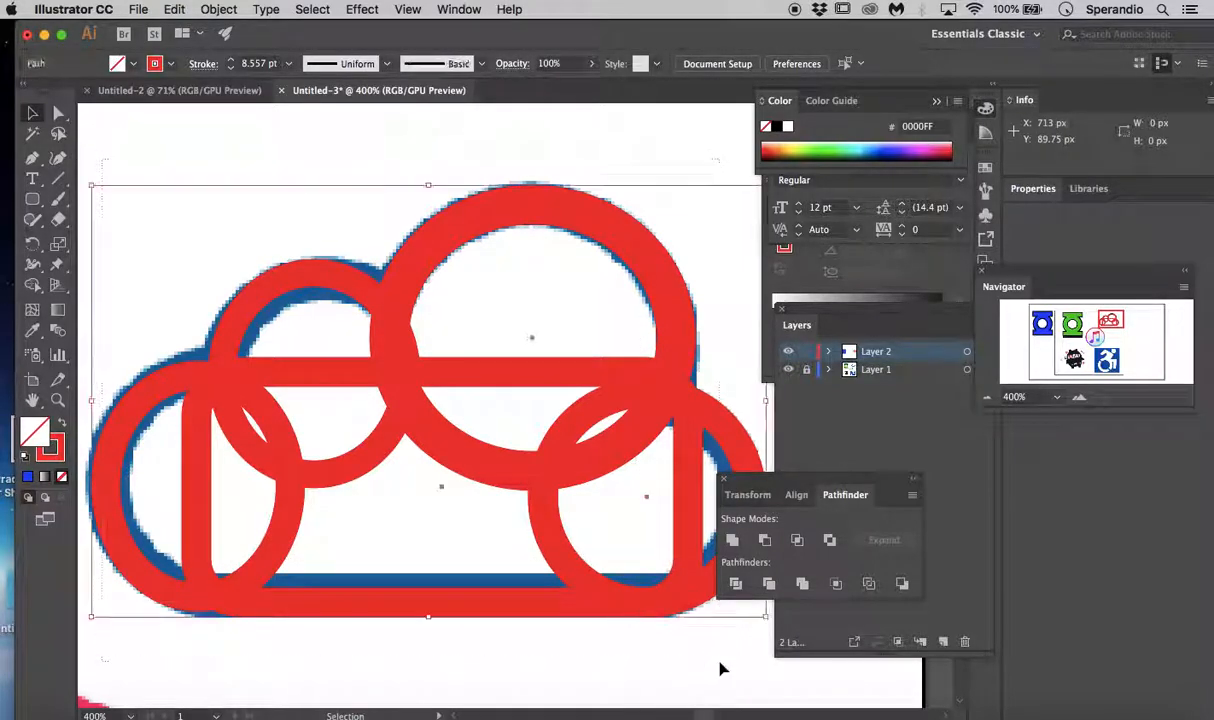
pyautogui.click(731, 540)
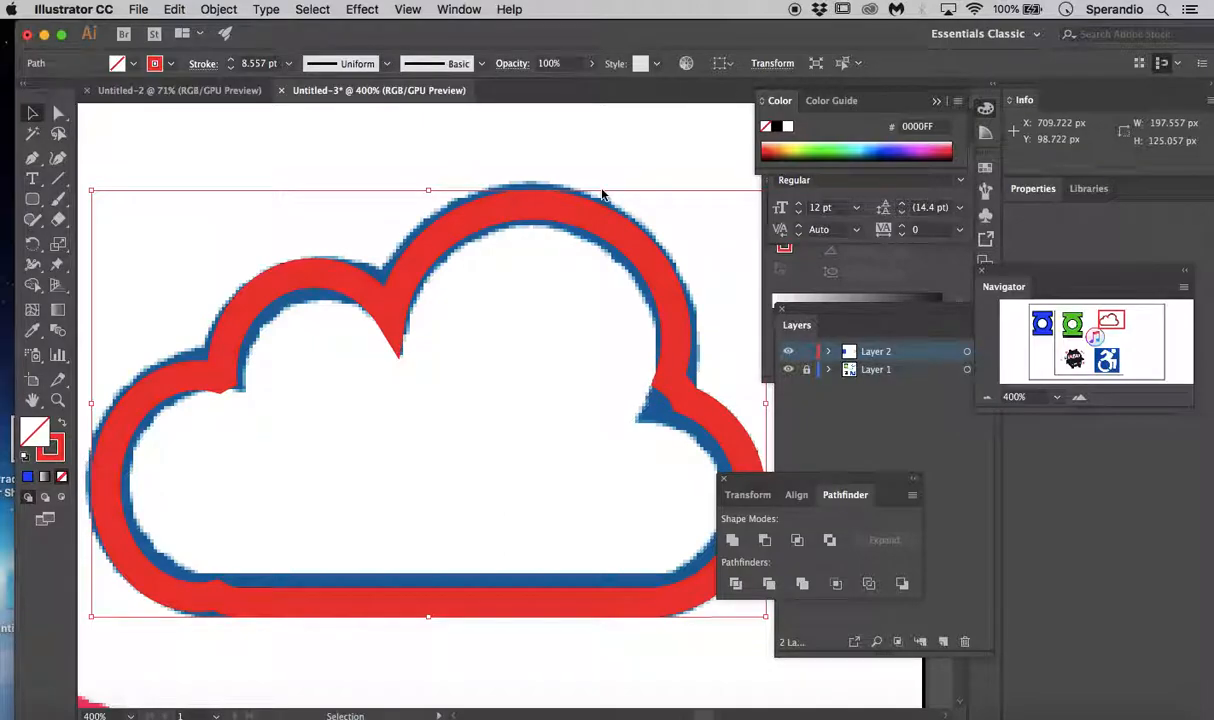
pyautogui.press('super+minus')
pyautogui.press('super+minus')
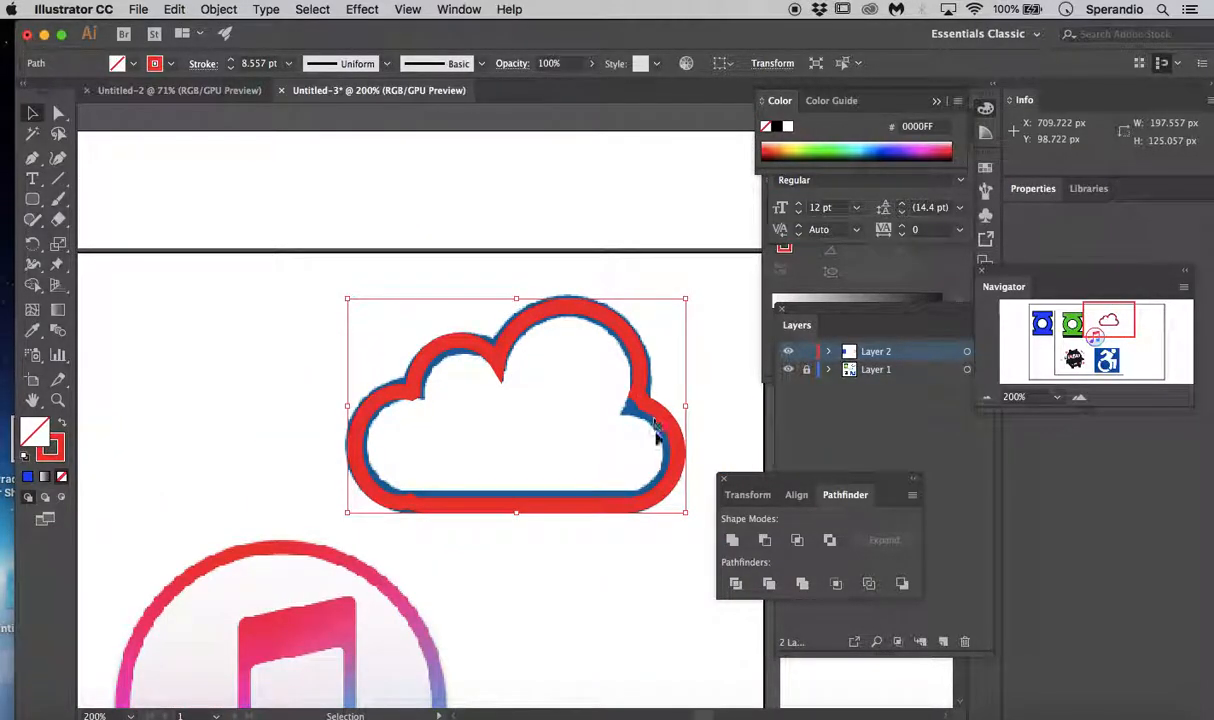
pyautogui.click(642, 401)
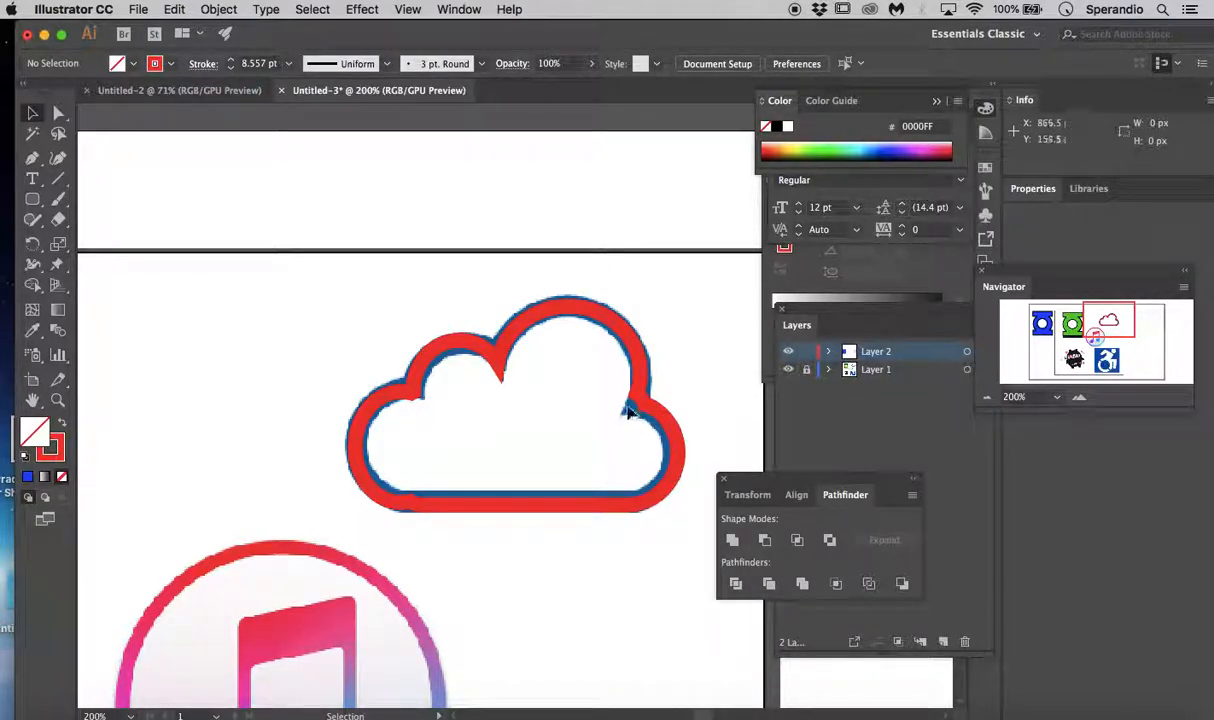
# - Try to fill the cloud's right inner notch by pulling the outline's corner anchor point inward, and undo the move
pyautogui.click(58, 113)
pyautogui.click(630, 400)
pyautogui.click(643, 397)
pyautogui.moveTo(607, 394); pyautogui.dragTo(631, 411)
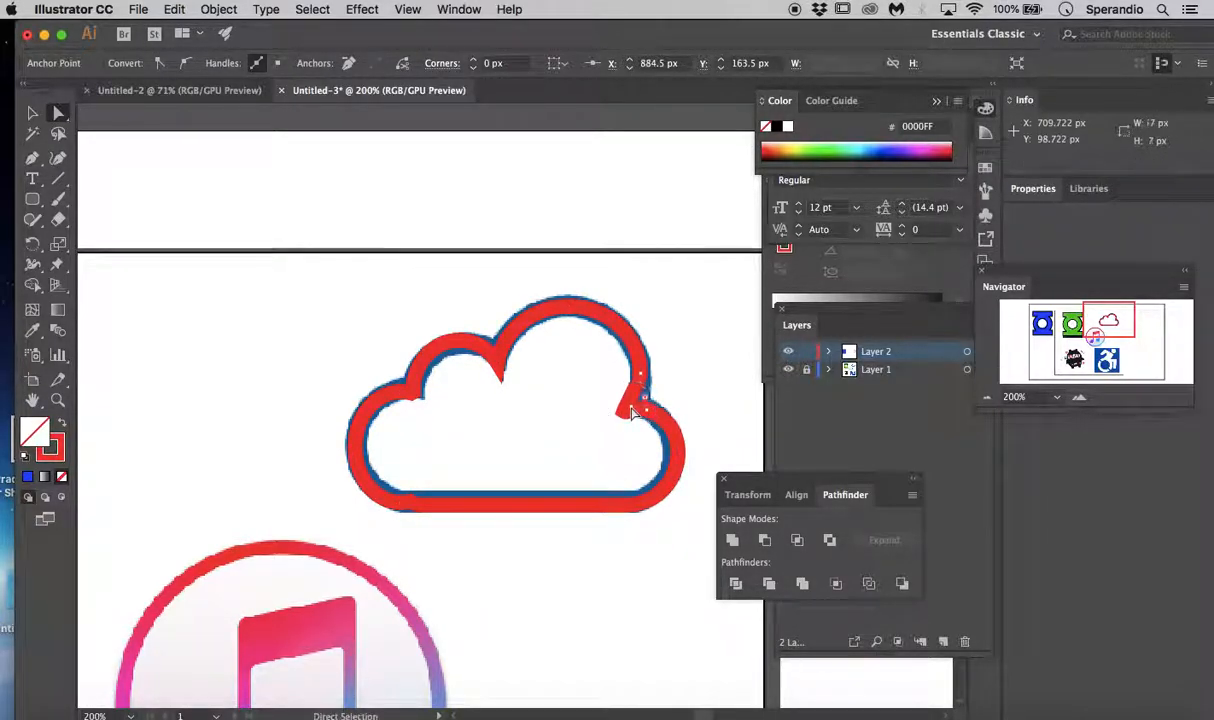
pyautogui.press('v')
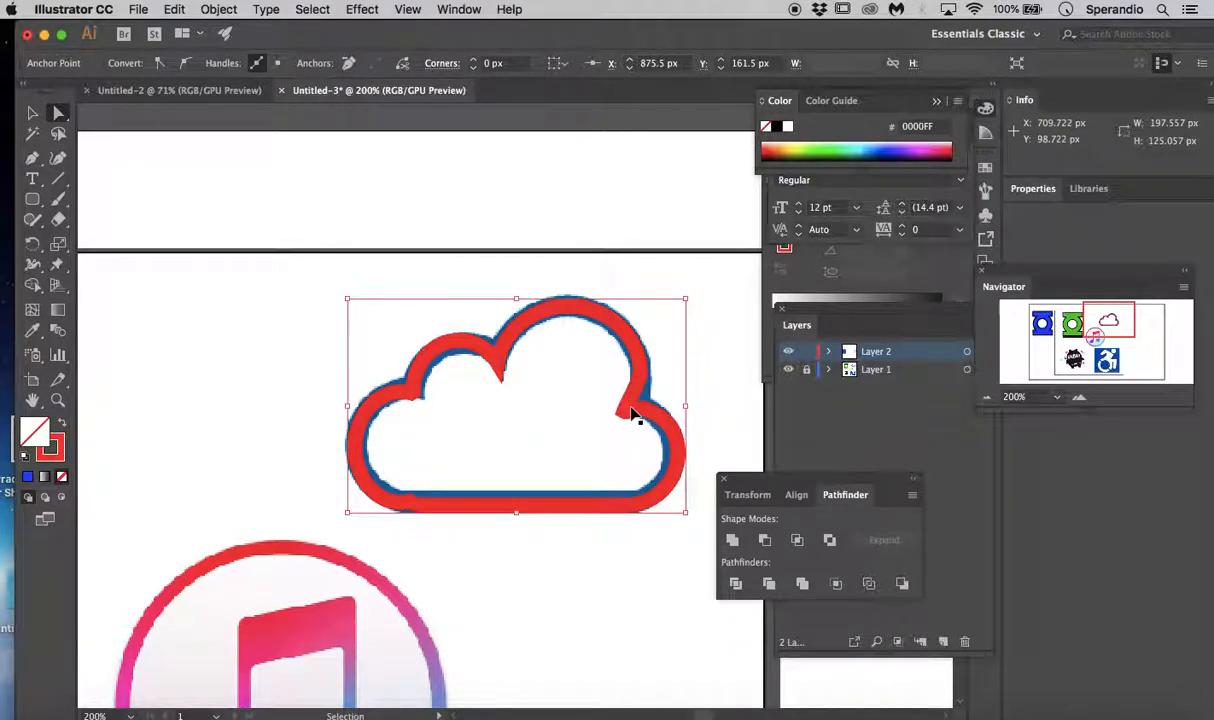
pyautogui.press('a')
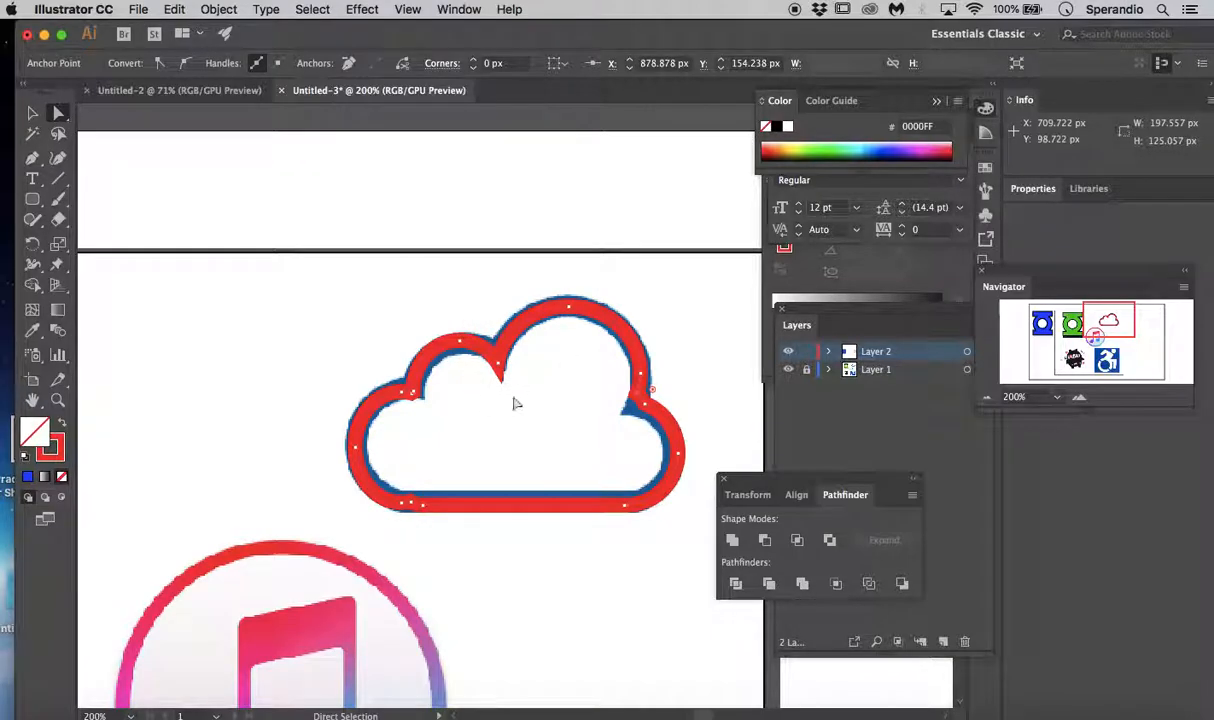
# - Isolate the united cloud path and fill it with cyan (00FFFF)
pyautogui.click(34, 114)
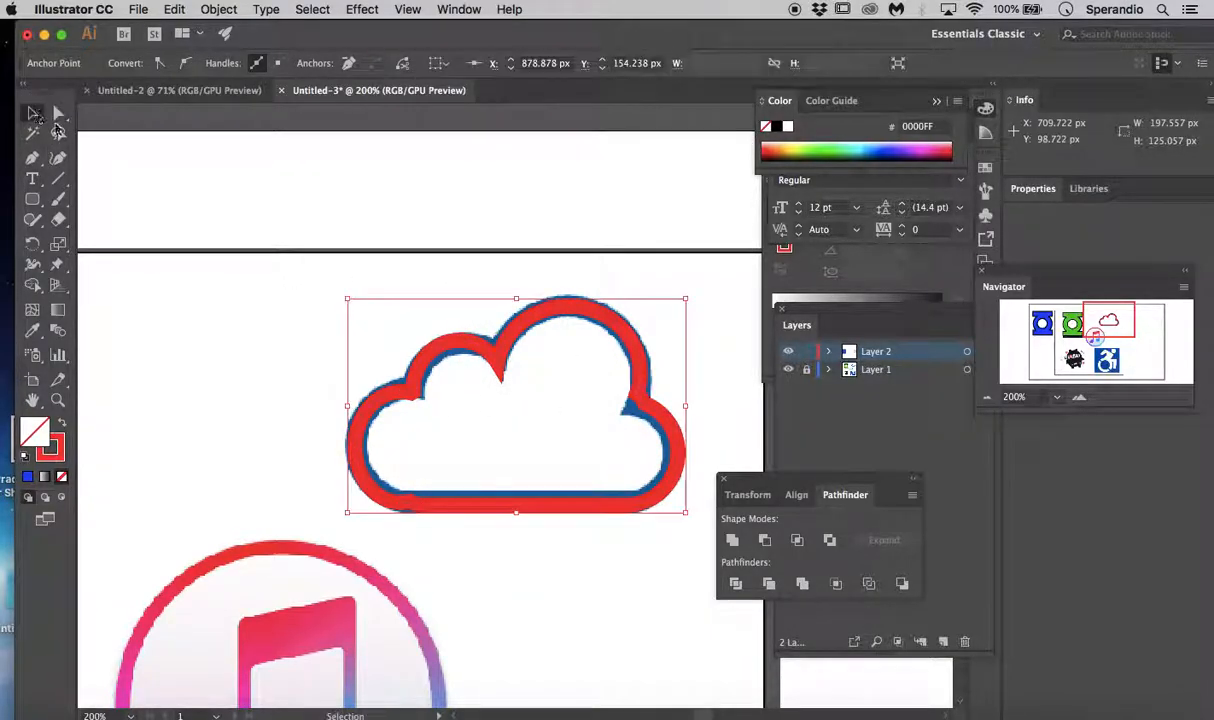
pyautogui.doubleClick(485, 355)
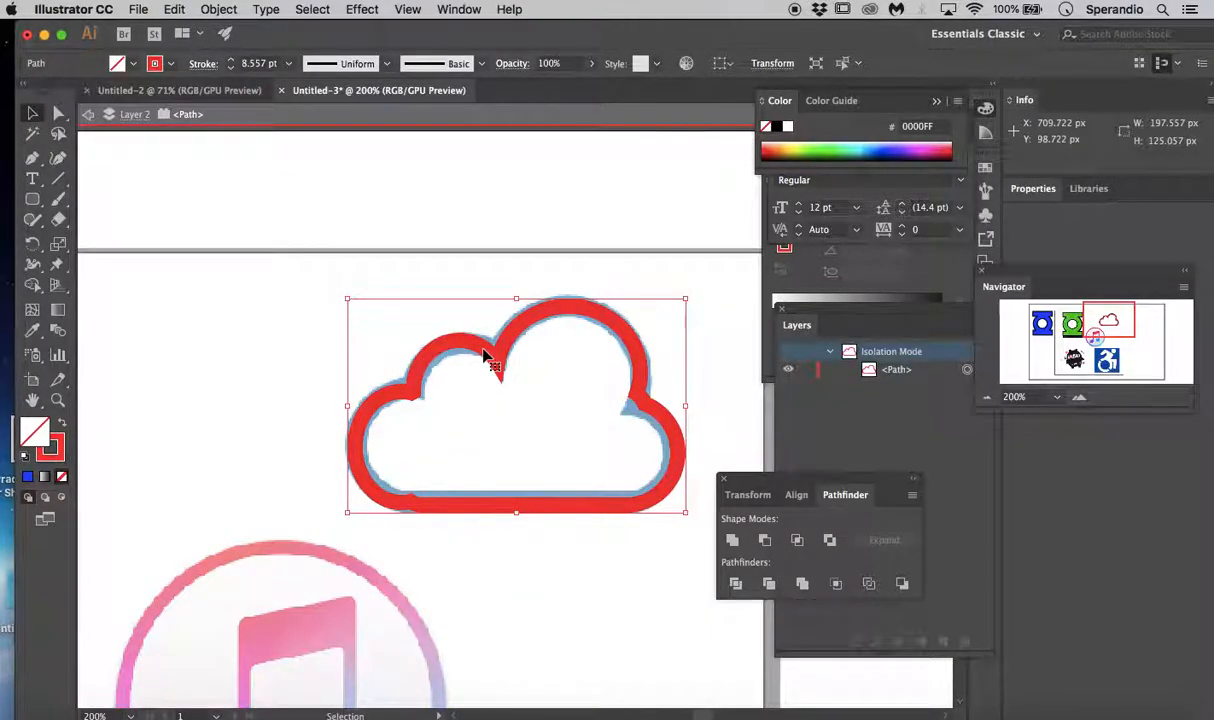
pyautogui.click(134, 64)
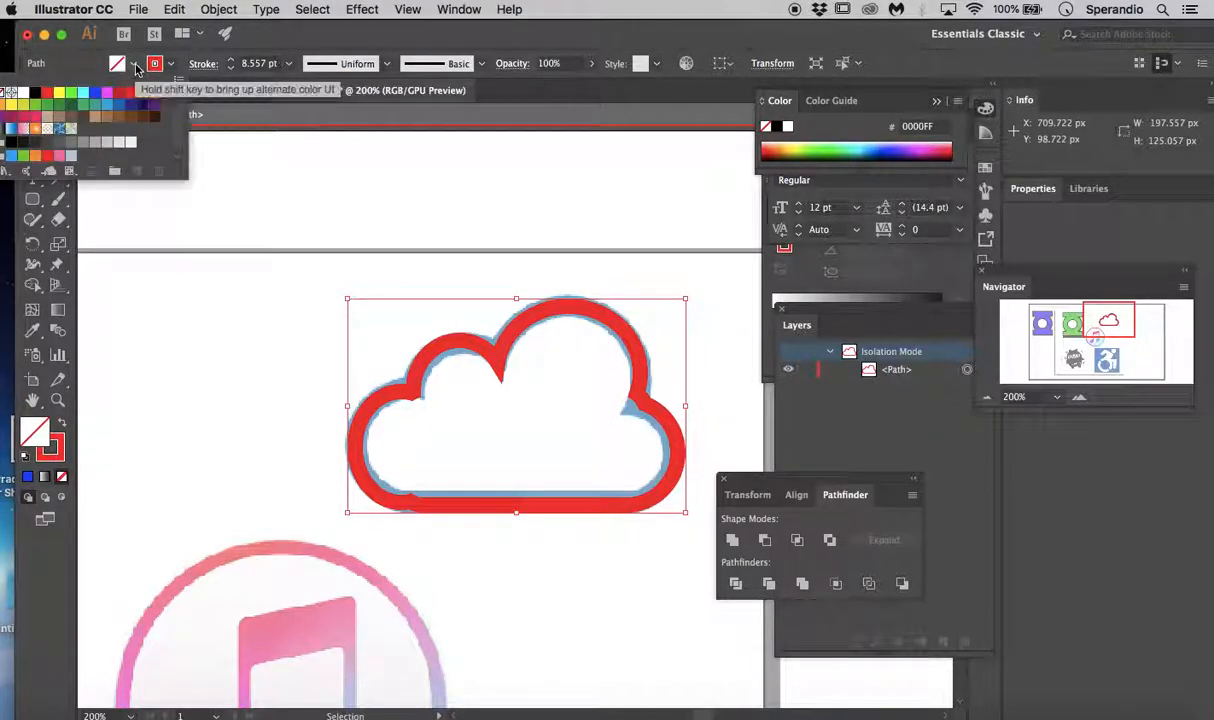
pyautogui.click(83, 92)
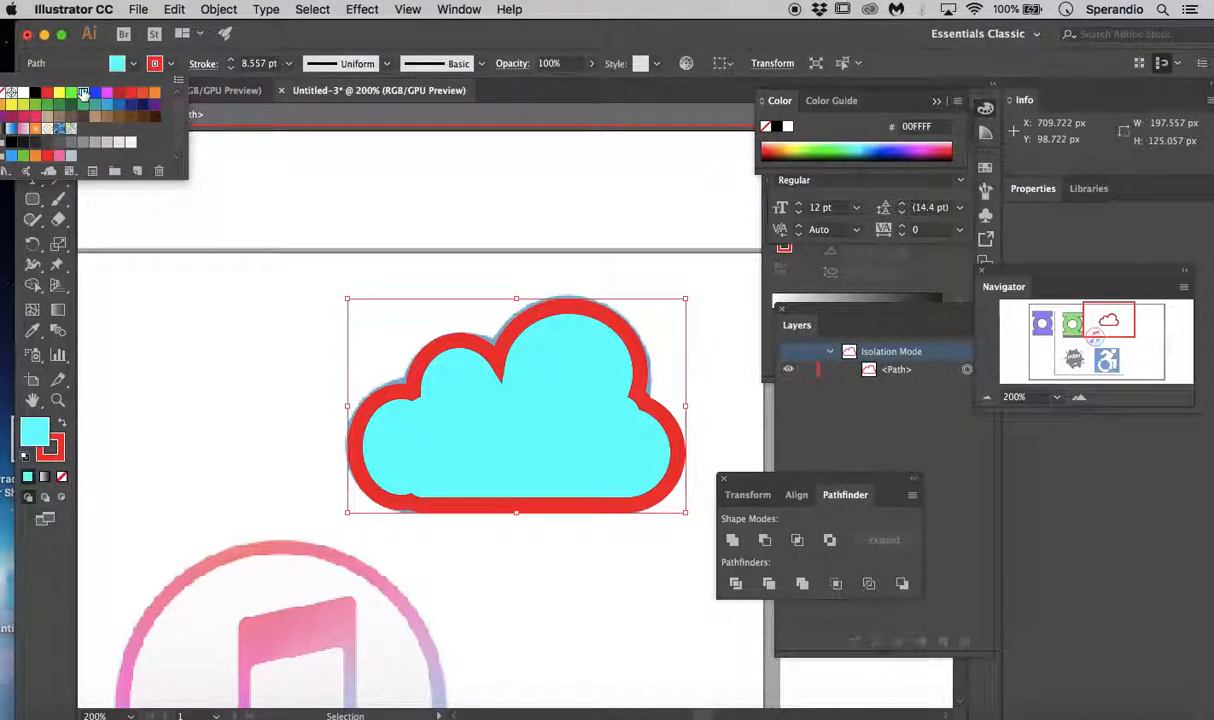
# - Change the cloud outline's stroke colour to dark grey
pyautogui.click(160, 71)
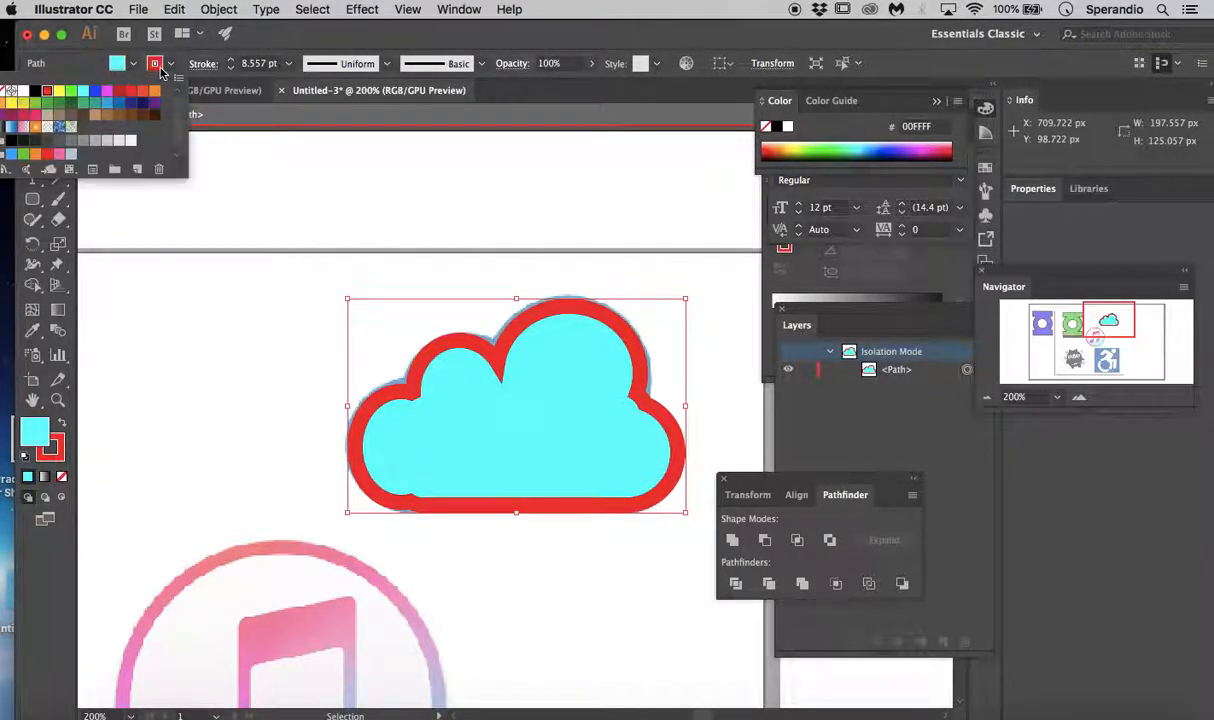
pyautogui.click(95, 91)
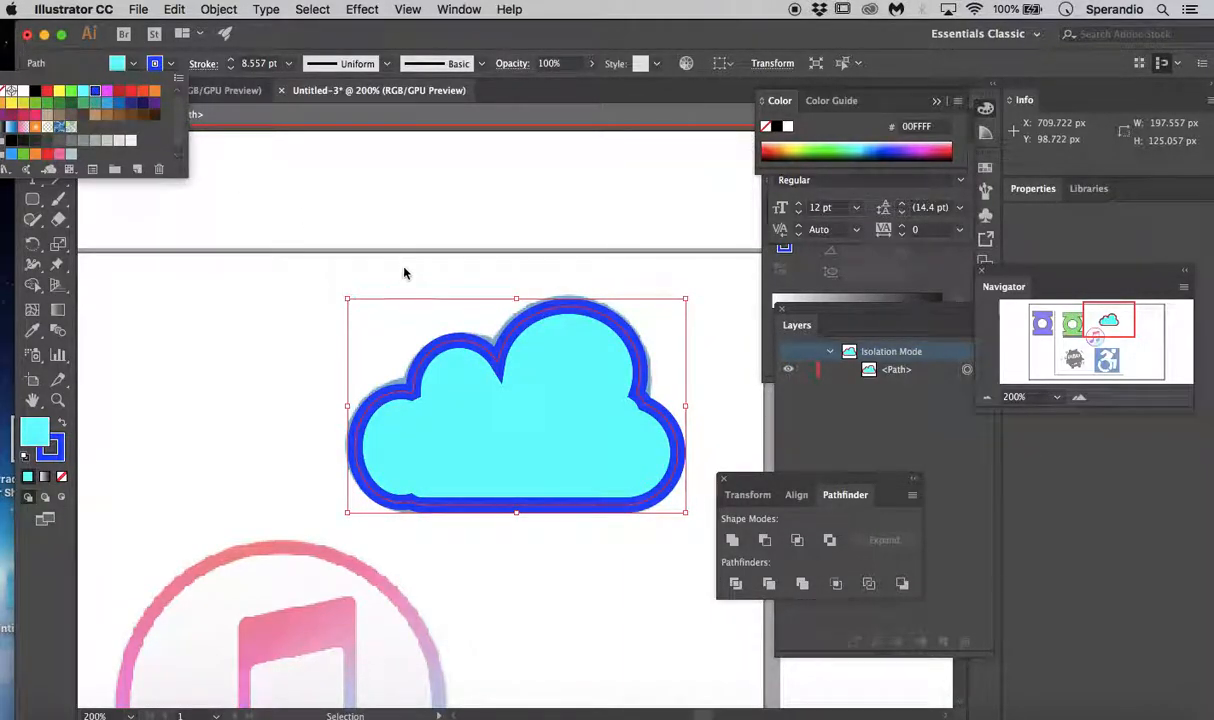
pyautogui.click(107, 142)
pyautogui.click(65, 141)
pyautogui.click(60, 144)
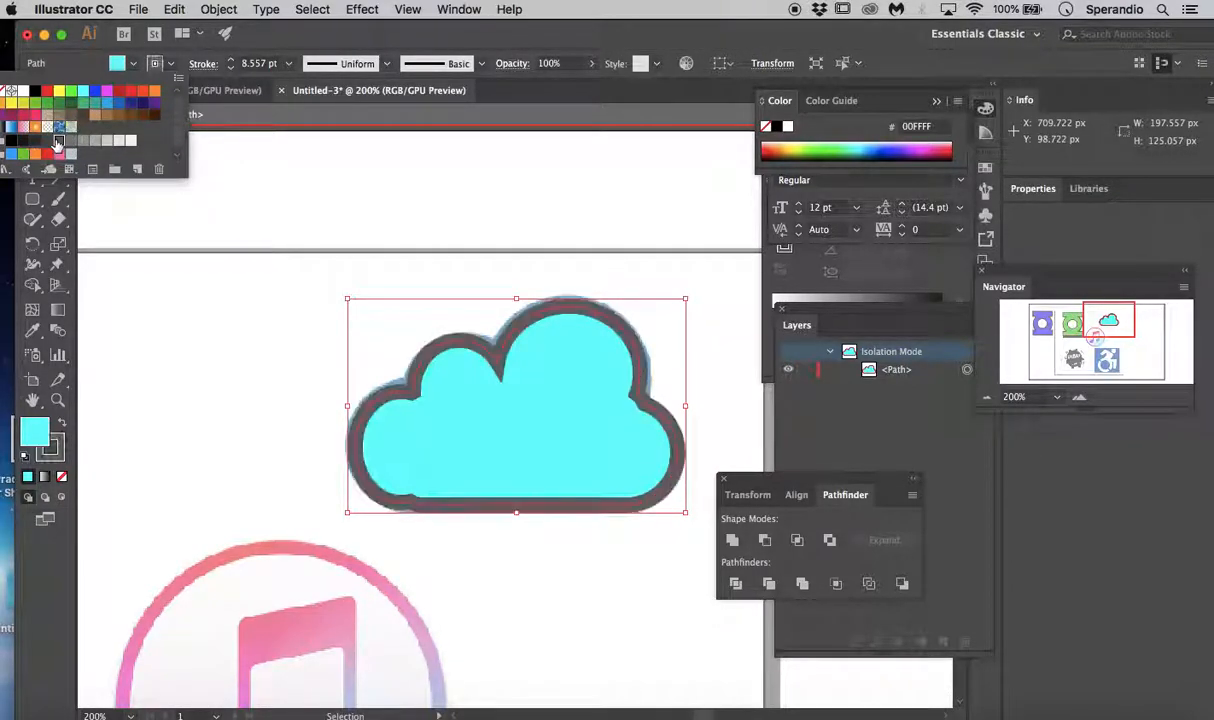
pyautogui.click(447, 183)
# - Exit isolation mode and move the cyan cloud off the reference icon into the blank area beside it, at about X 1008, Y 96 px
pyautogui.press('a')
pyautogui.press('super+0')
pyautogui.press('v')
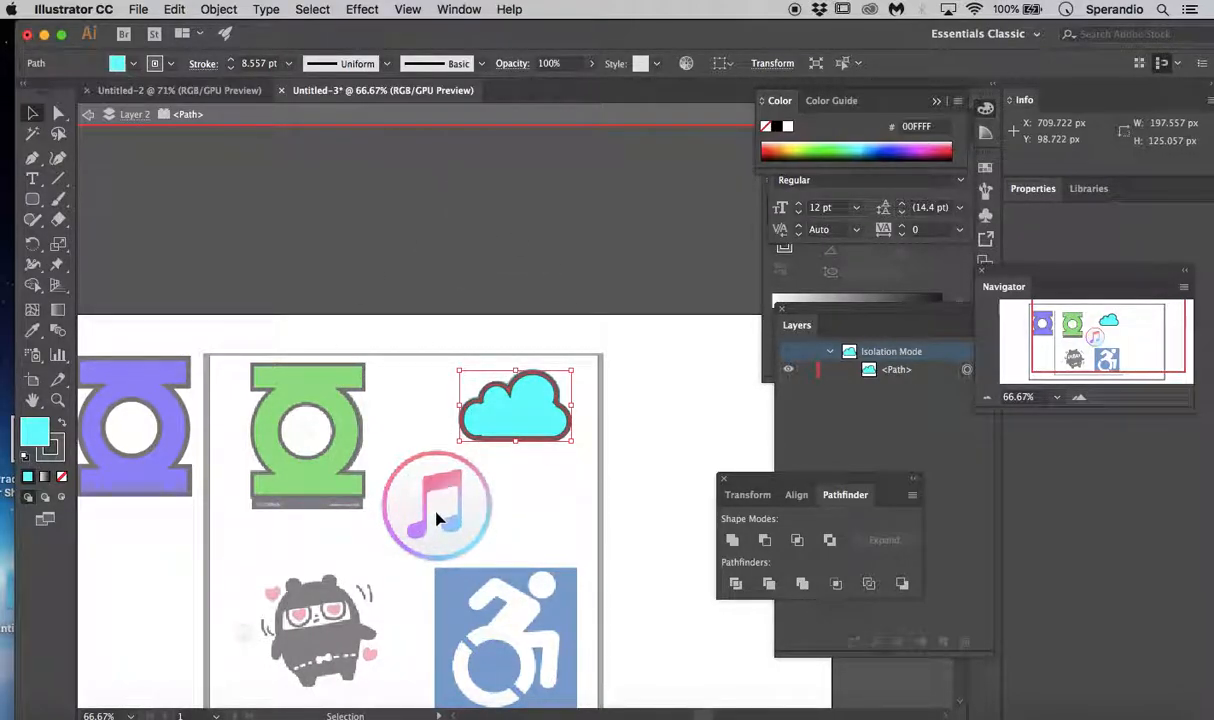
pyautogui.doubleClick(441, 175)
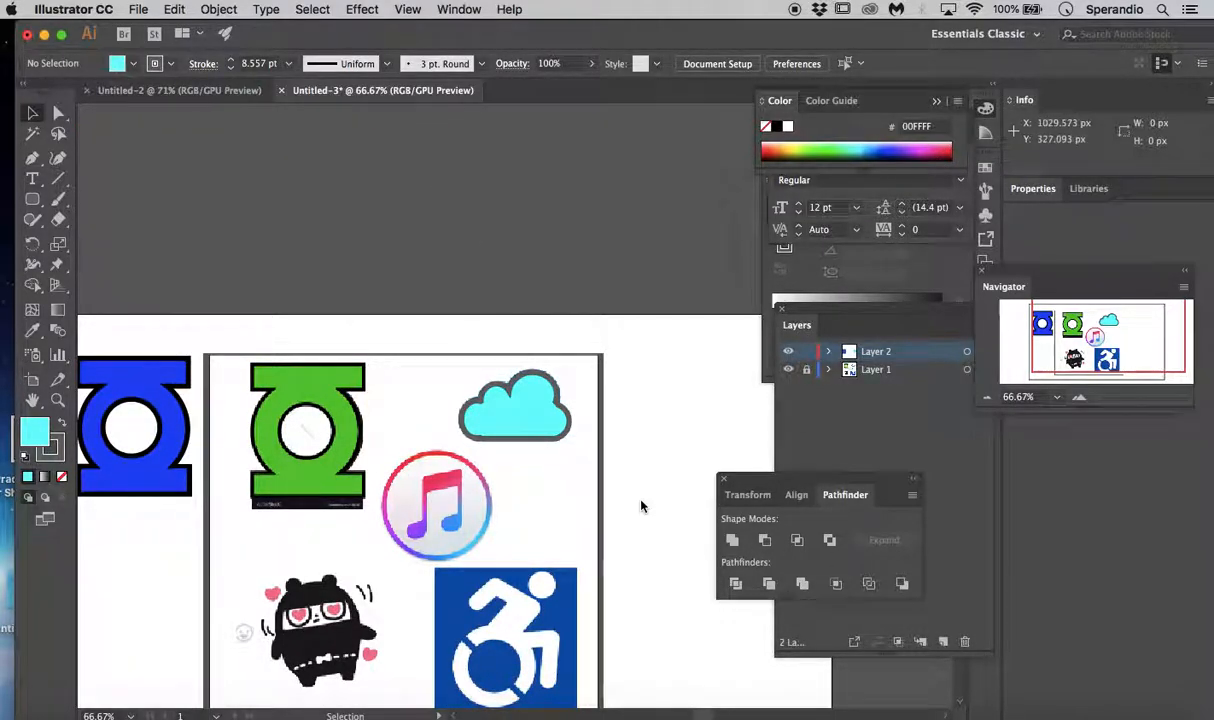
pyautogui.moveTo(567, 413); pyautogui.dragTo(695, 400)
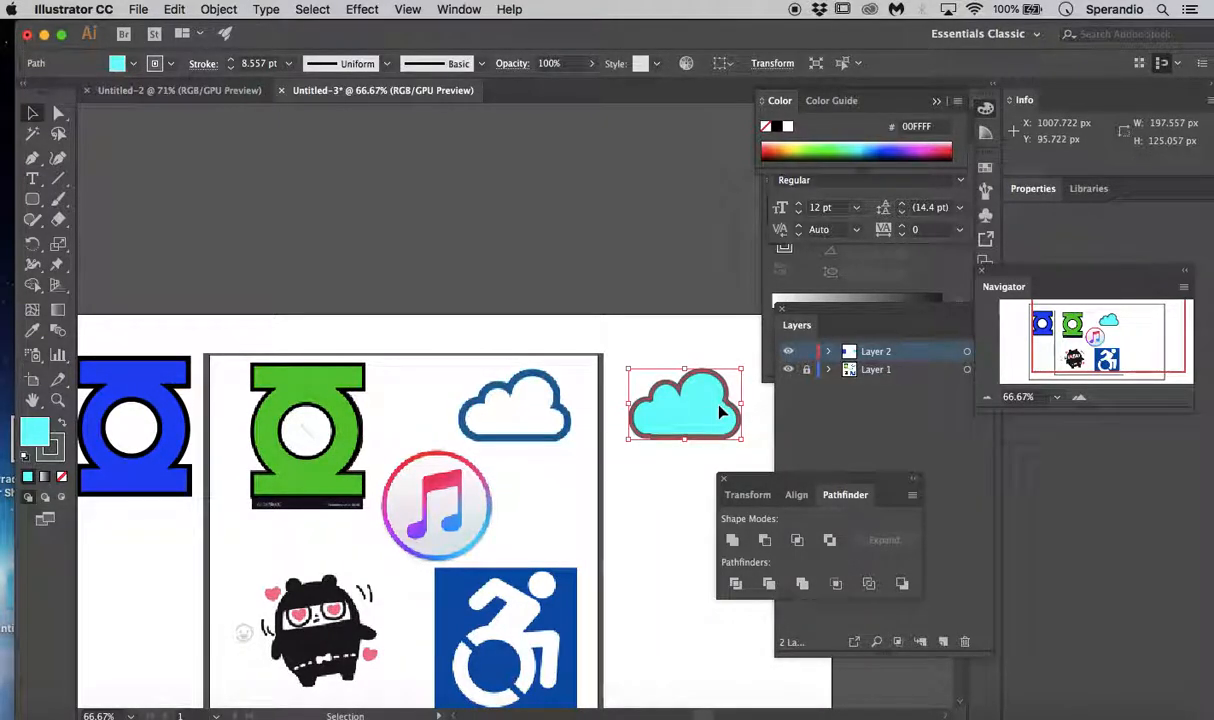
pyautogui.click(610, 347)
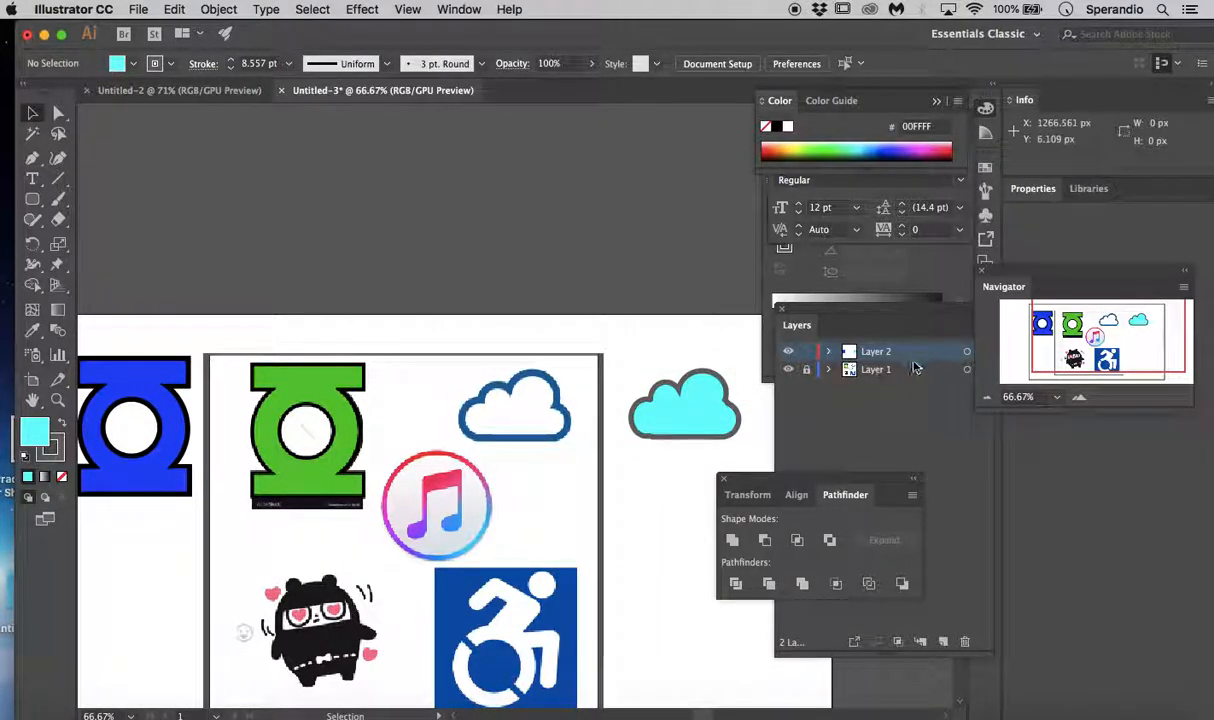
# - Move the Layers panel up to just below the character settings
pyautogui.moveTo(883, 317); pyautogui.dragTo(867, 252)
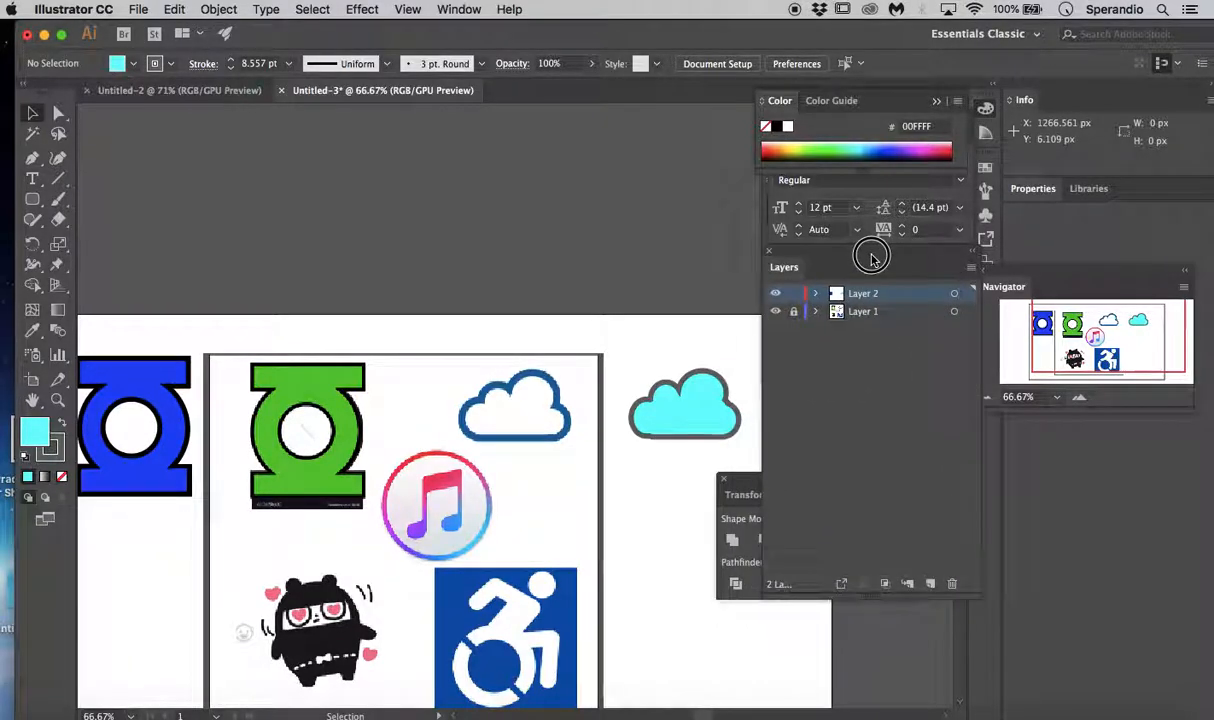